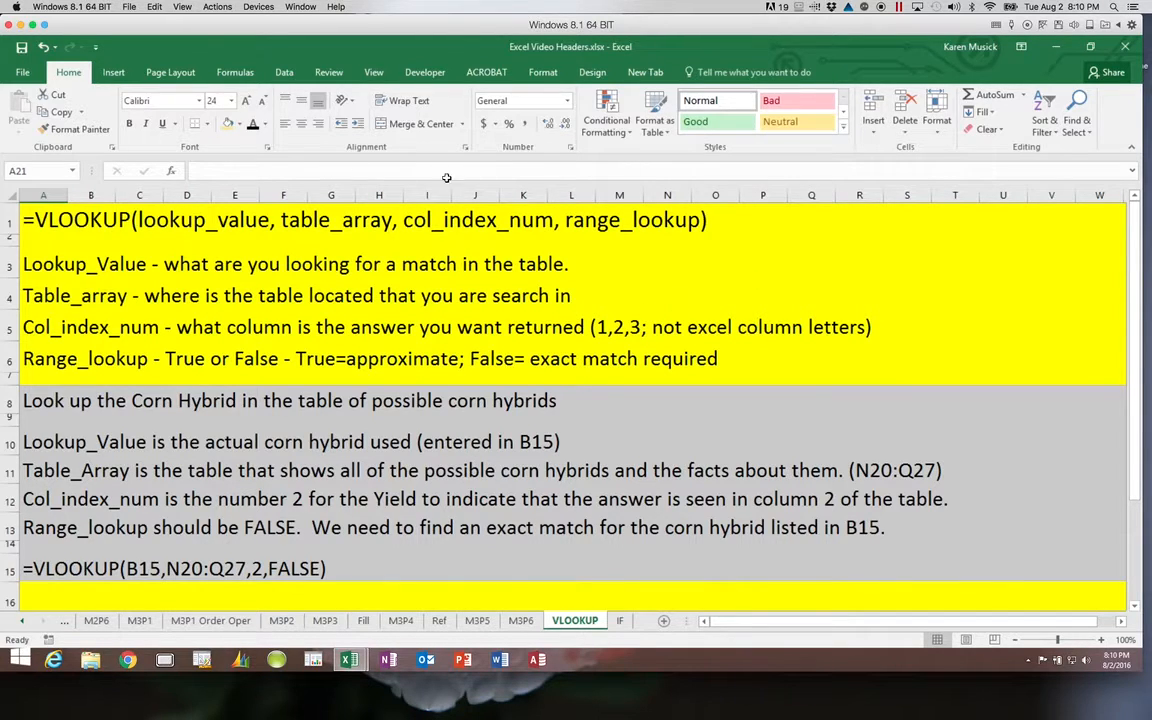
Close the Excel Video Headers workbook to return to the Growth sheet of Wingait.xlsx.
left_click(22, 47)
left_click(20, 71)
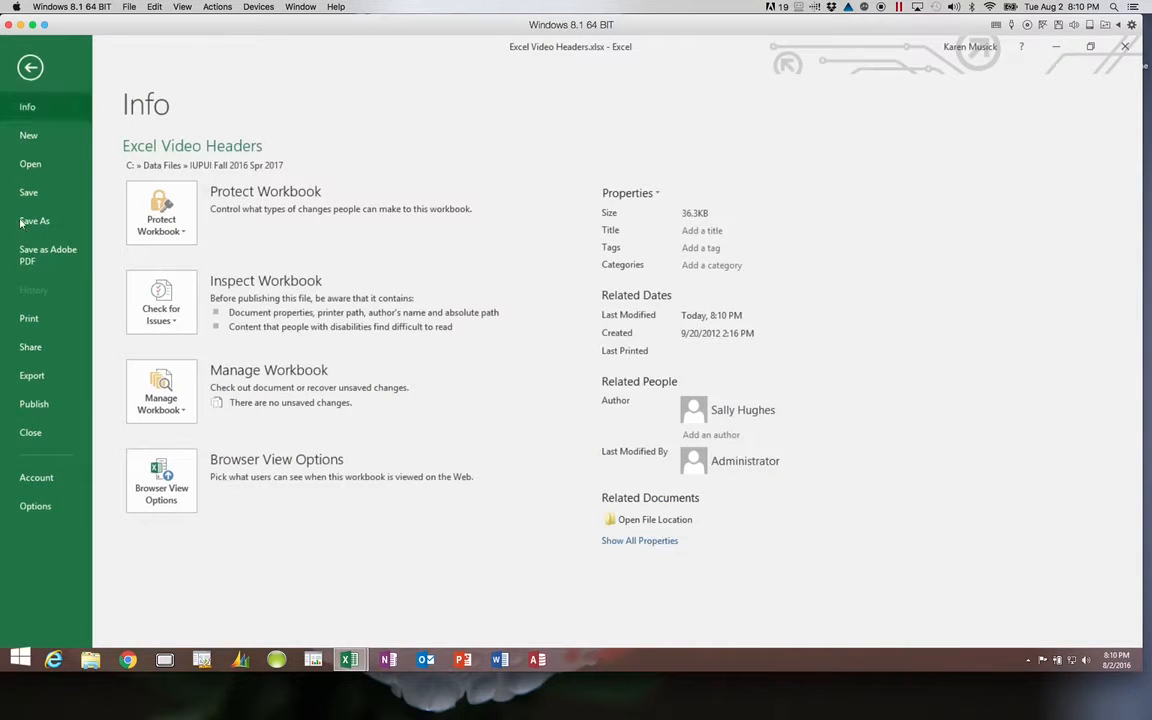
left_click(30, 436)
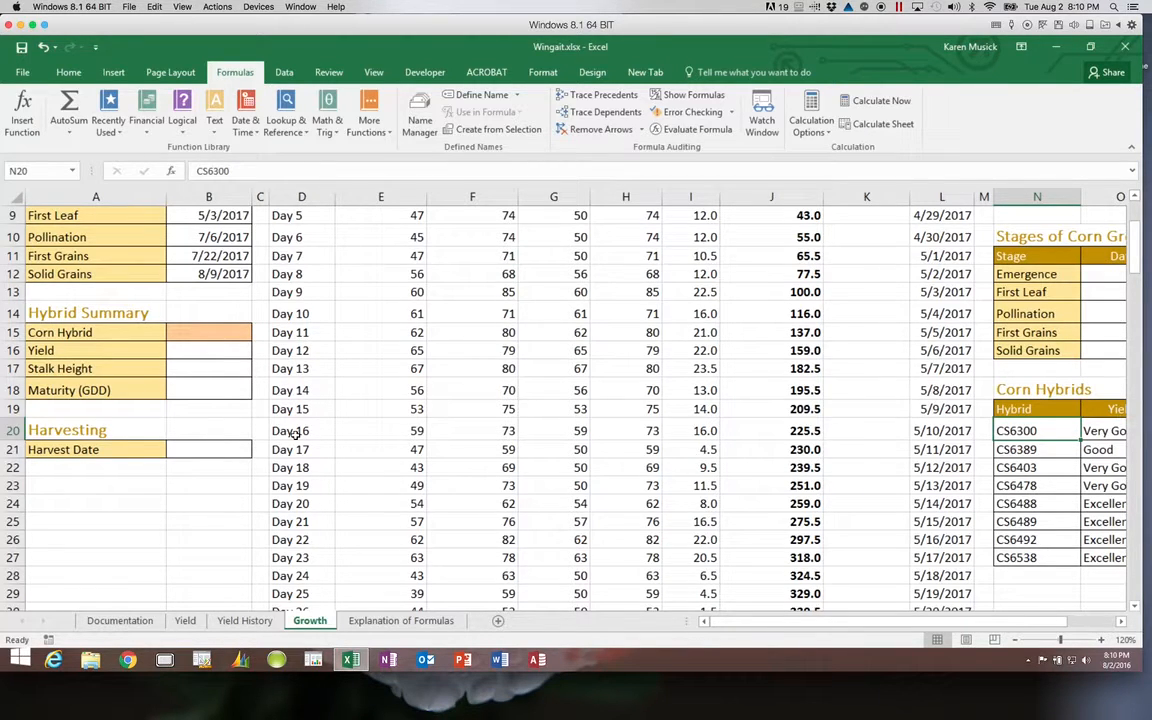
Enter CS6478 as the Corn Hybrid in cell B15 of the Hybrid Summary.
left_click(228, 338)
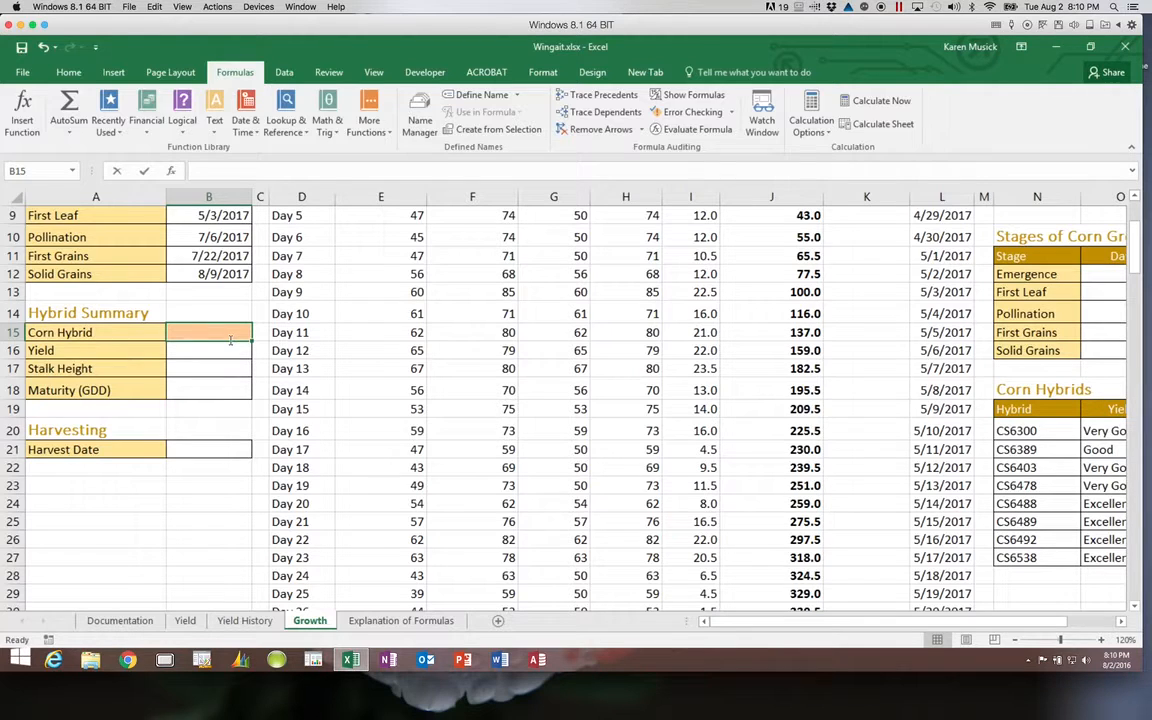
type("CS")
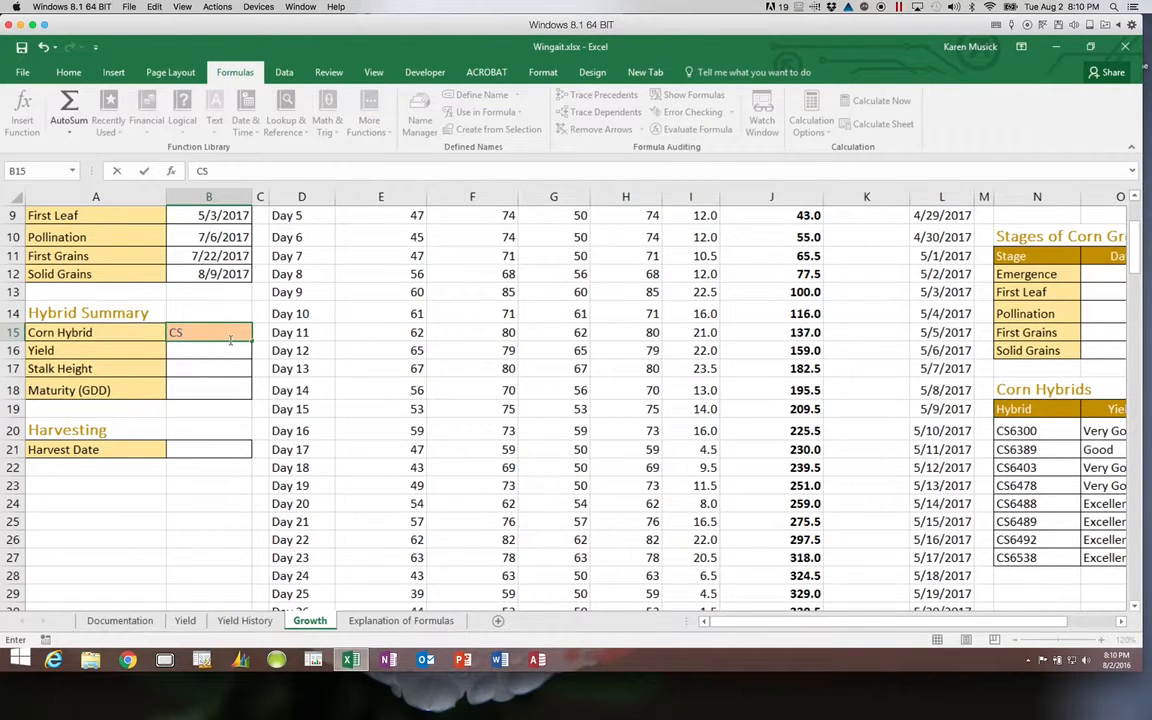
type("6478")
key("Return")
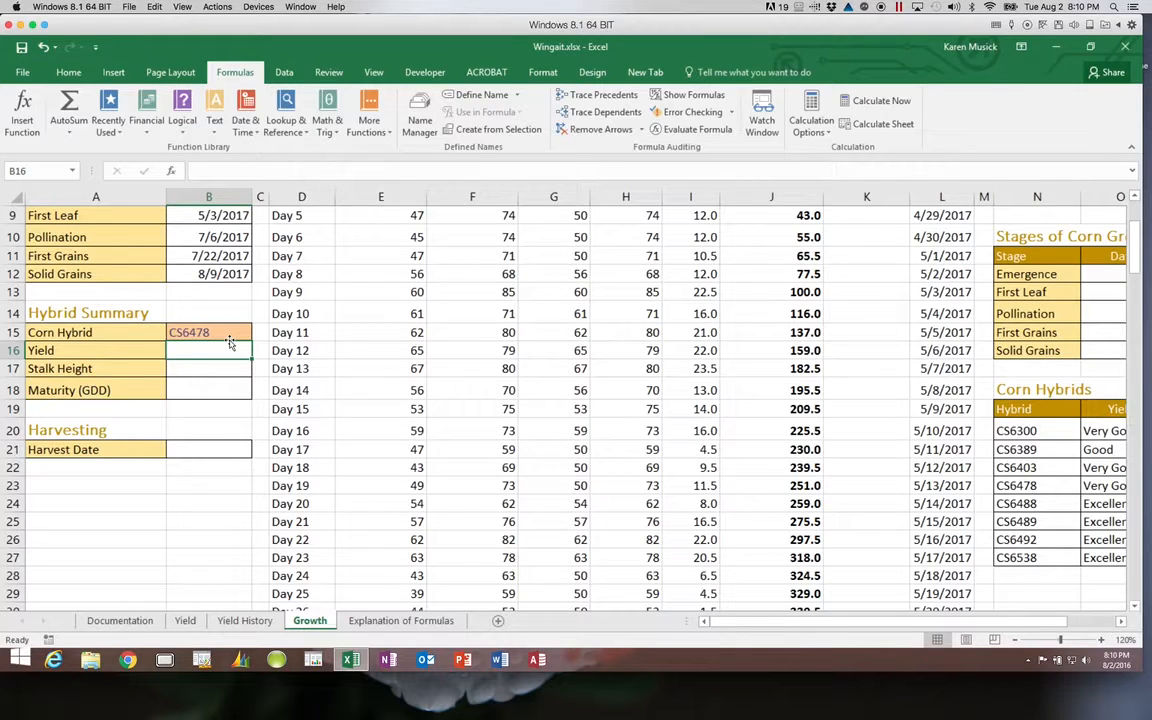
Examine the Corn Hybrids table's yield, height and maturity columns against the matching Hybrid Summary cells.
left_click(230, 333)
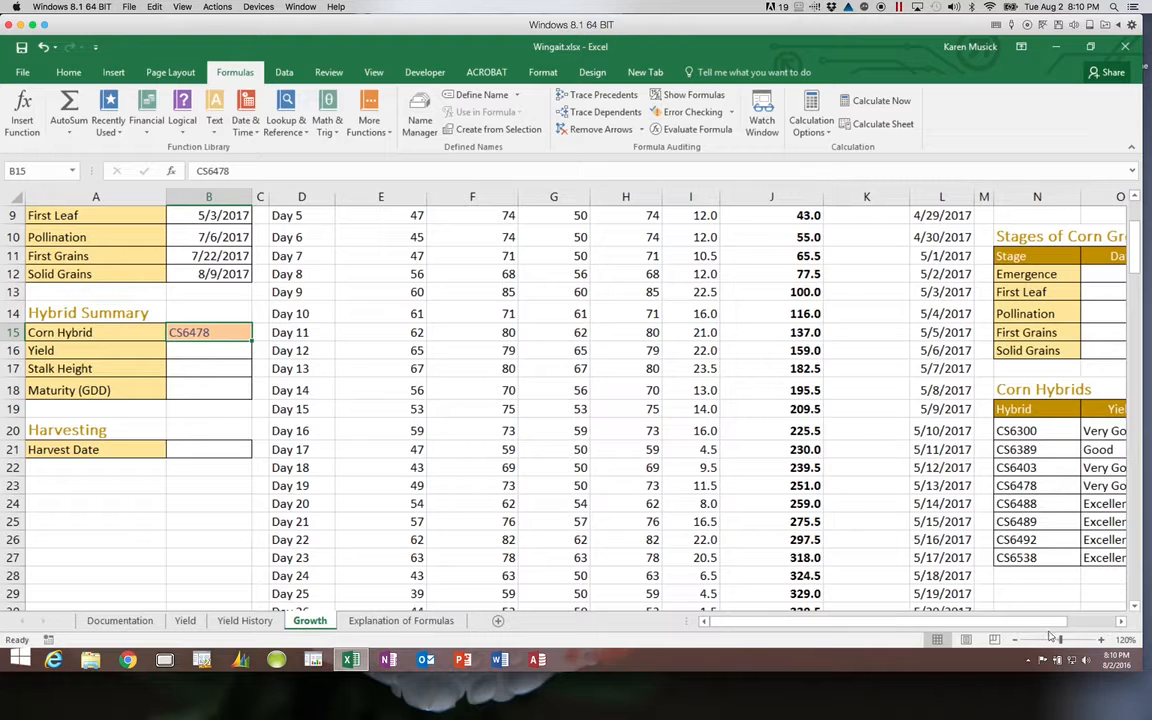
left_click(1120, 621)
left_click(1120, 621)
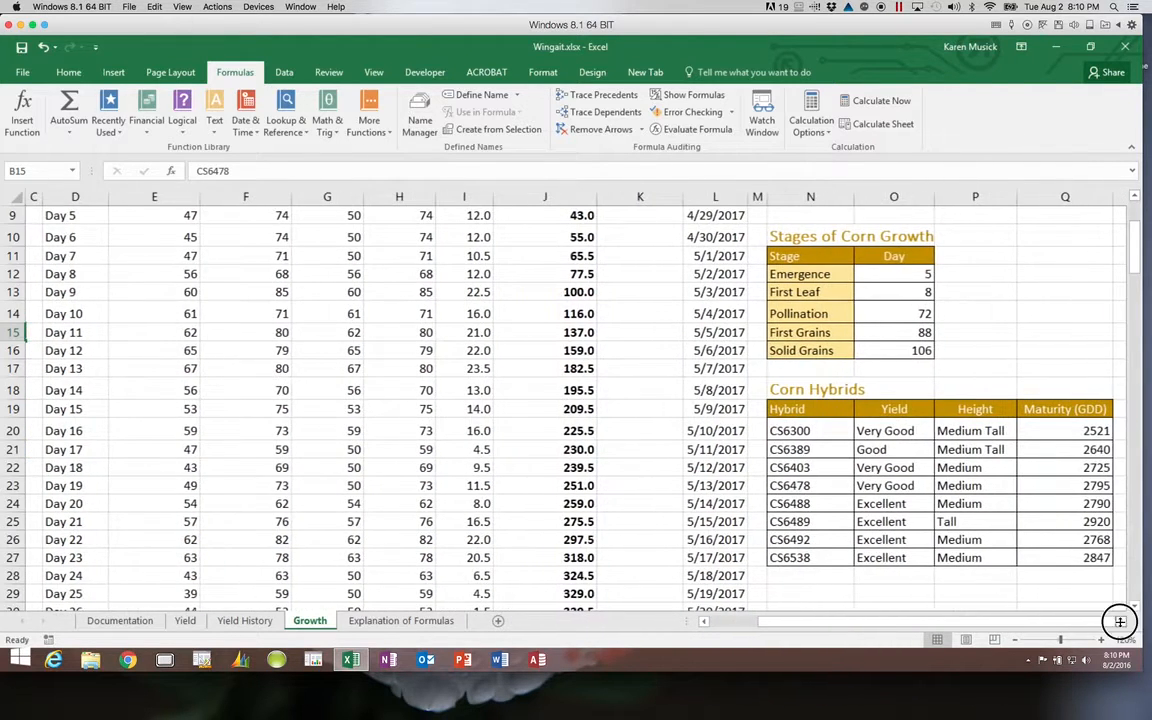
left_click(1120, 621)
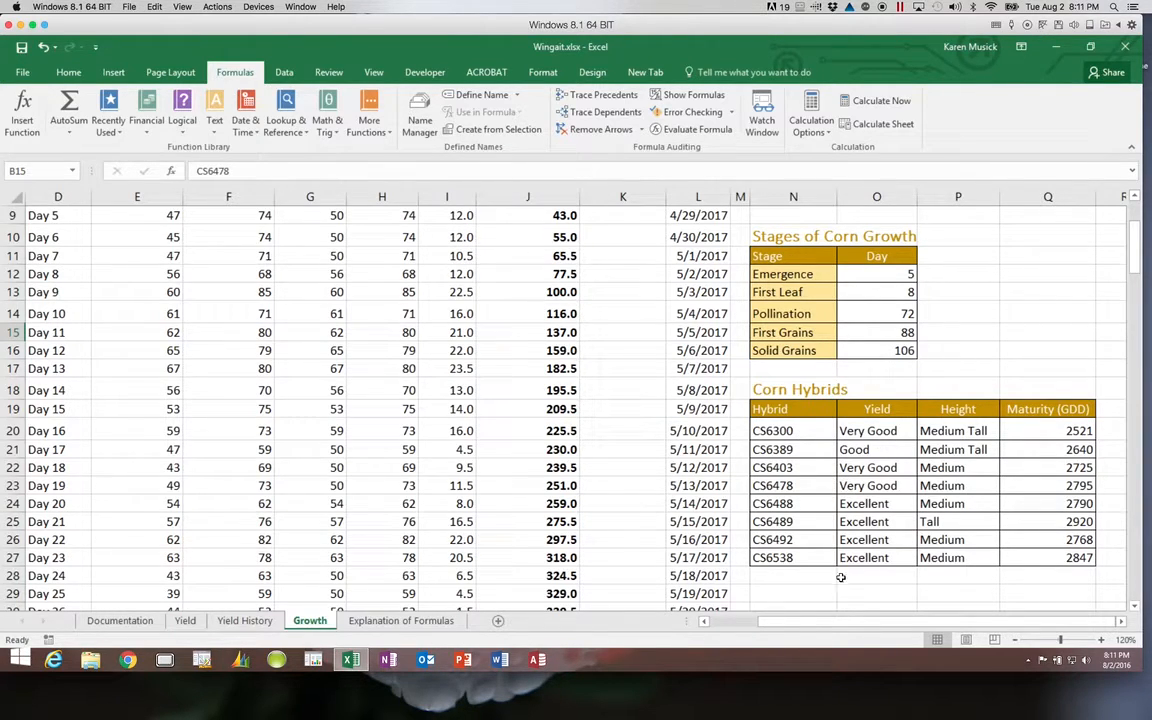
left_click_drag(852, 622, 771, 694)
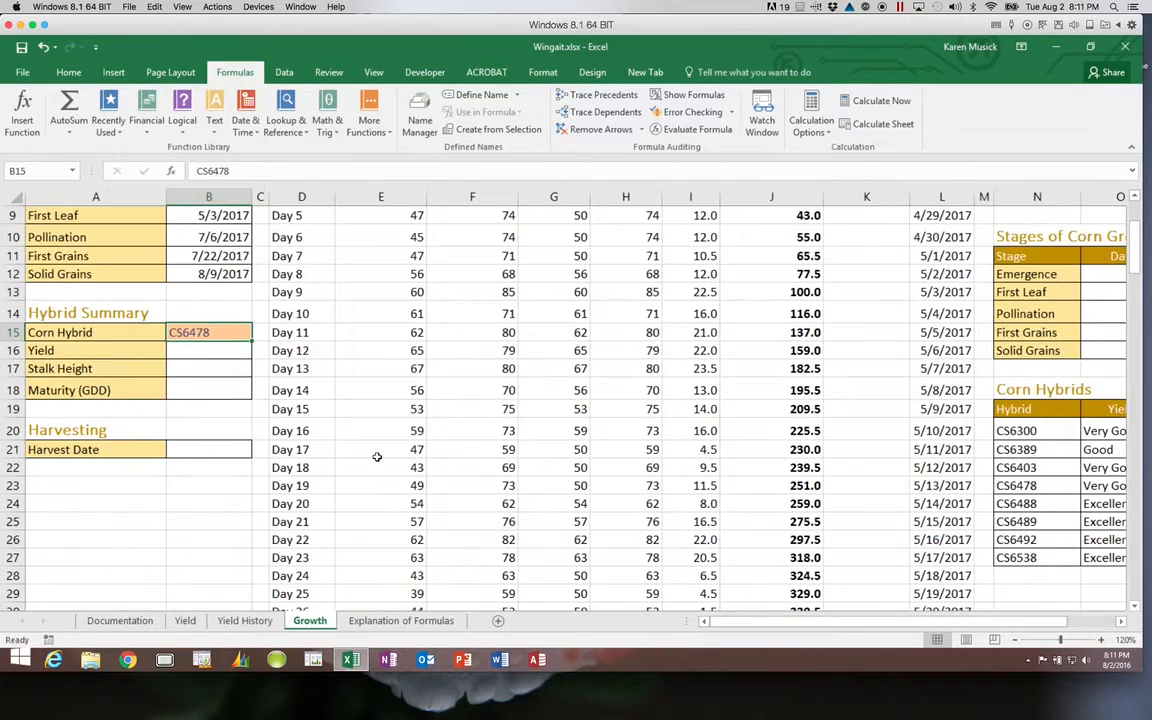
left_click(232, 354)
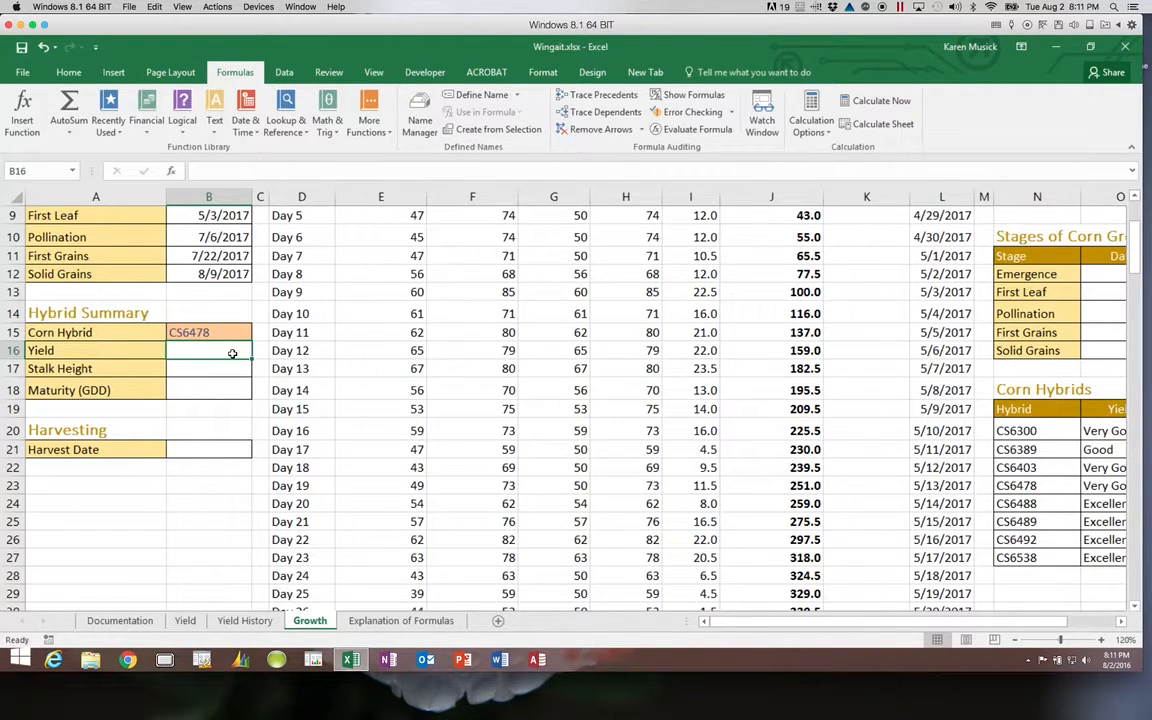
left_click(212, 369)
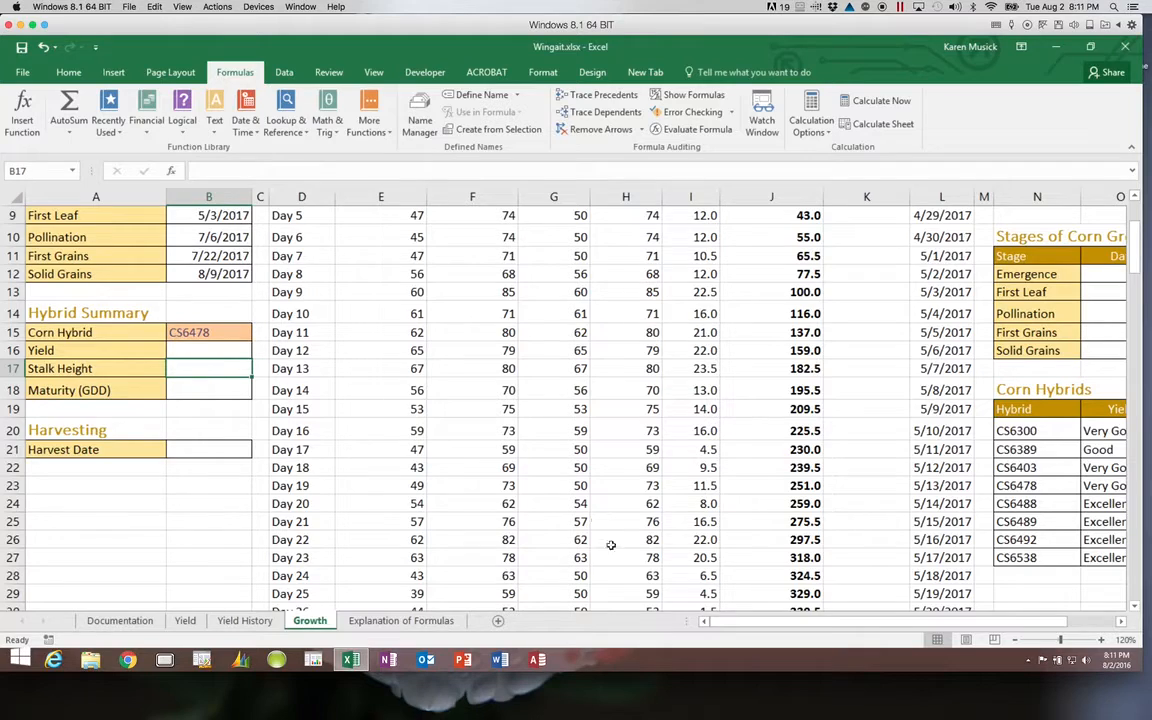
left_click_drag(848, 617, 905, 615)
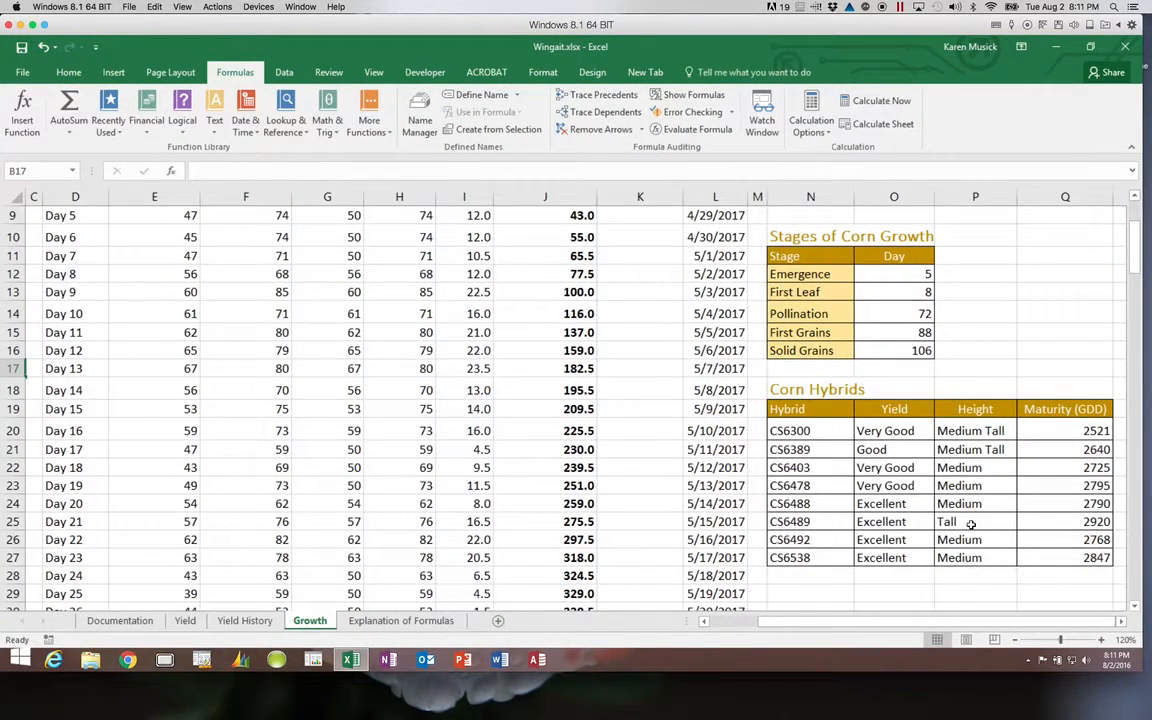
left_click_drag(904, 626, 823, 620)
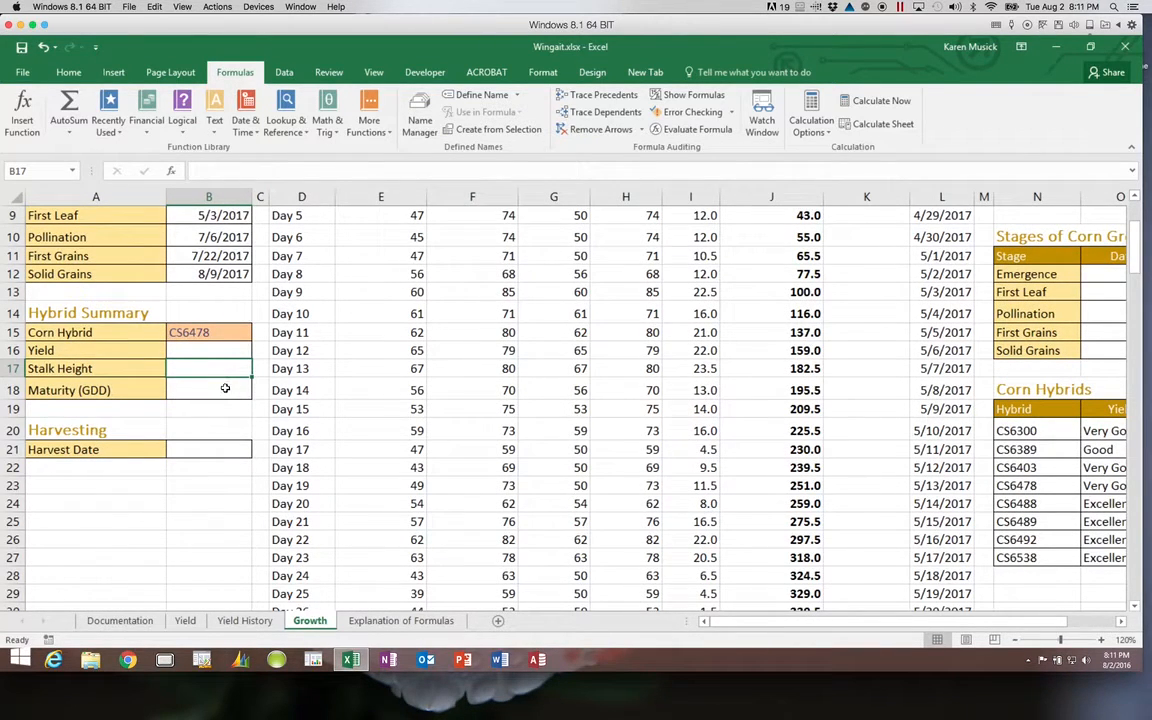
Insert a VLOOKUP function in Yield cell B16 with the absolute reference $B$15 as its lookup value.
left_click(225, 350)
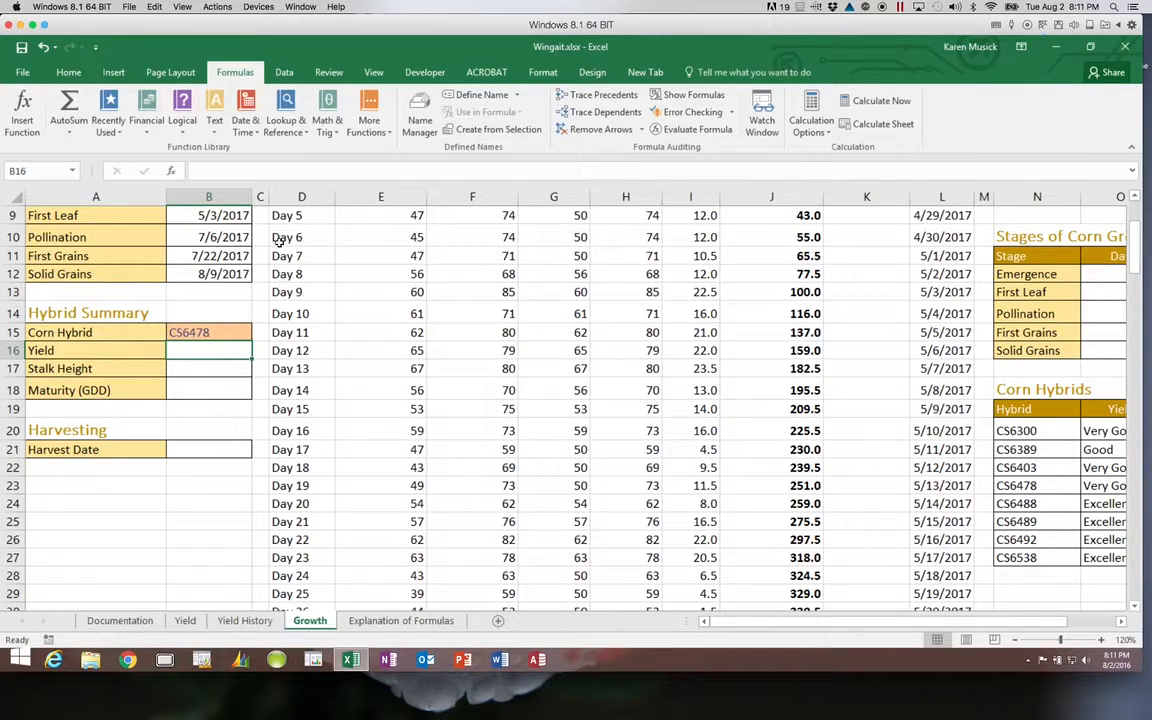
left_click(295, 134)
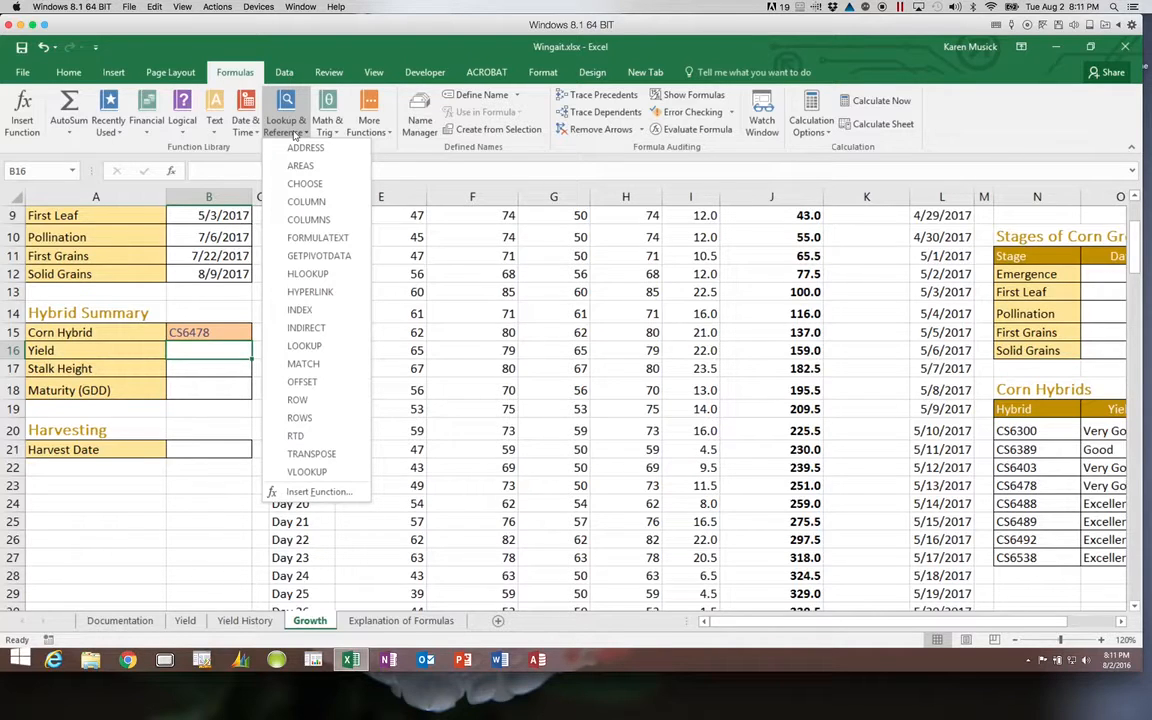
left_click(307, 472)
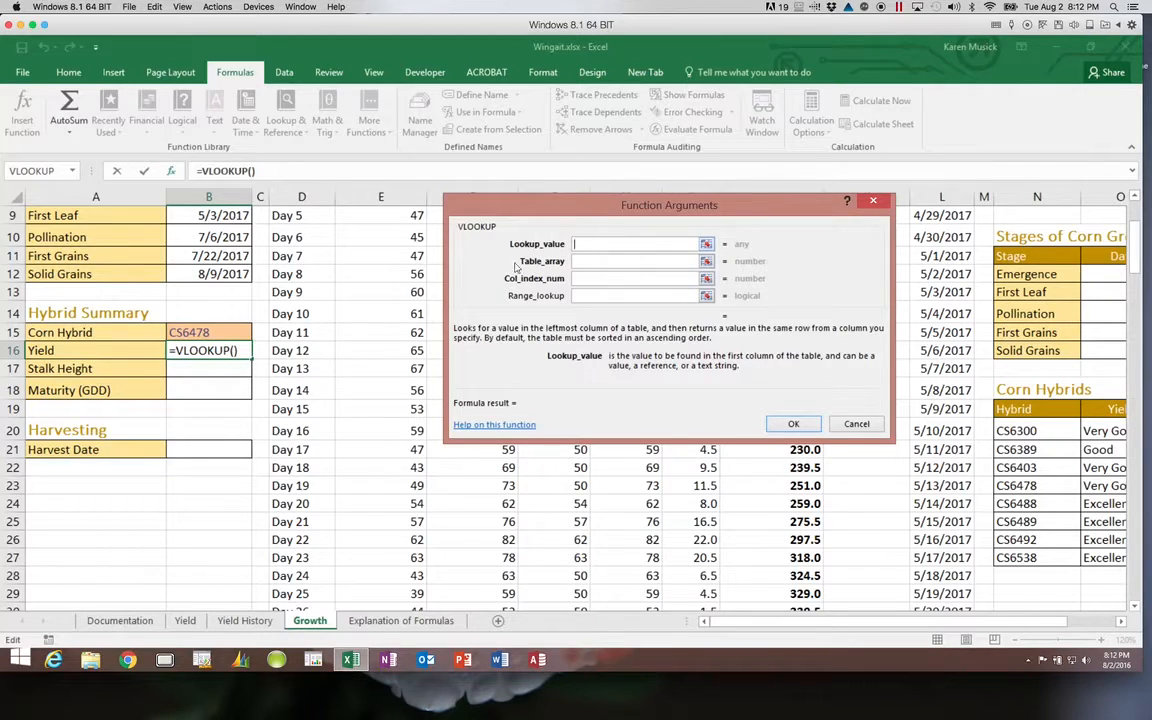
left_click(214, 332)
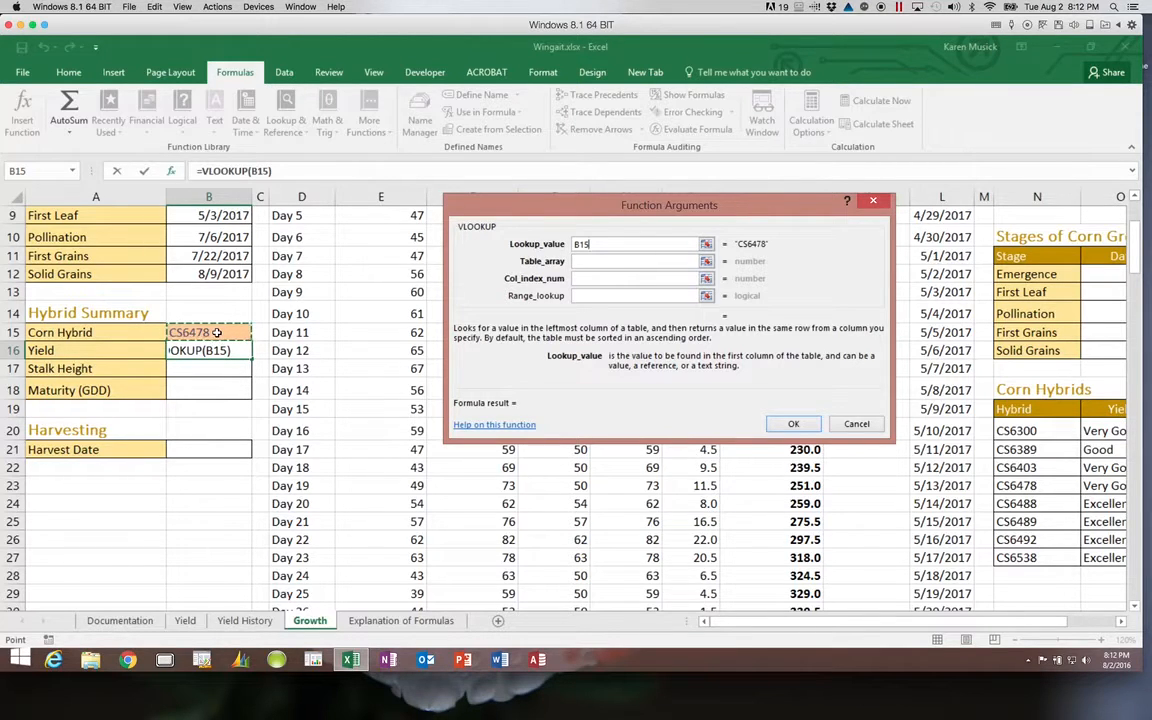
key("Left")
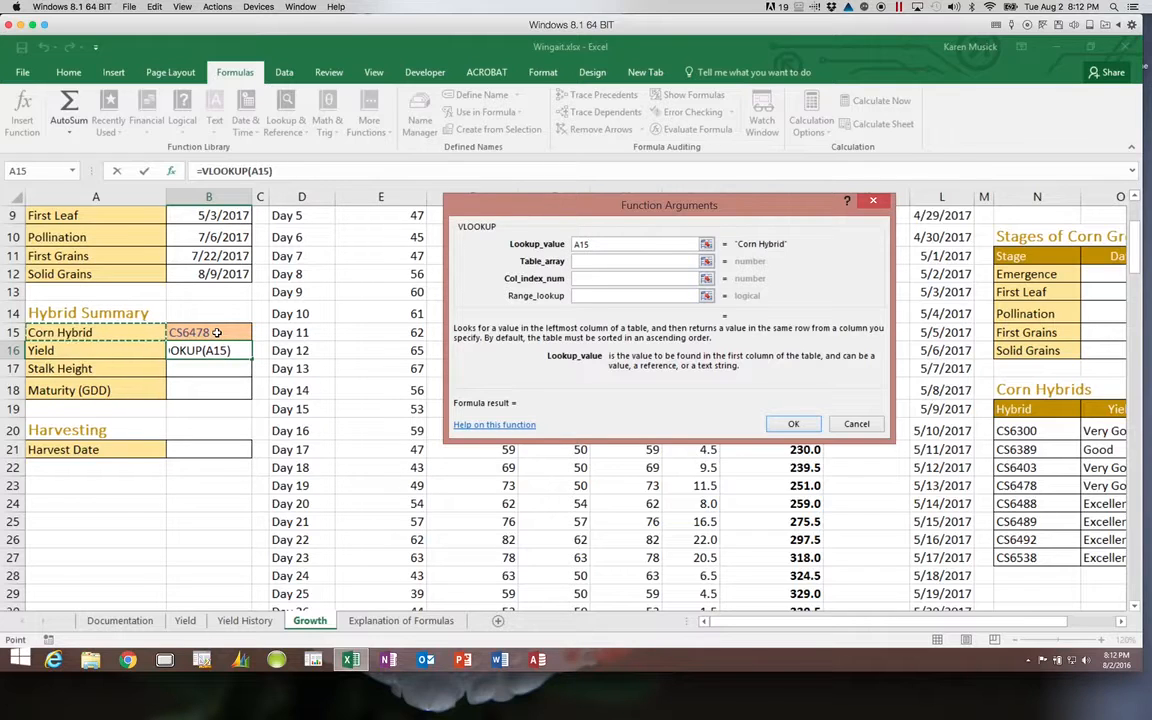
left_click(186, 332)
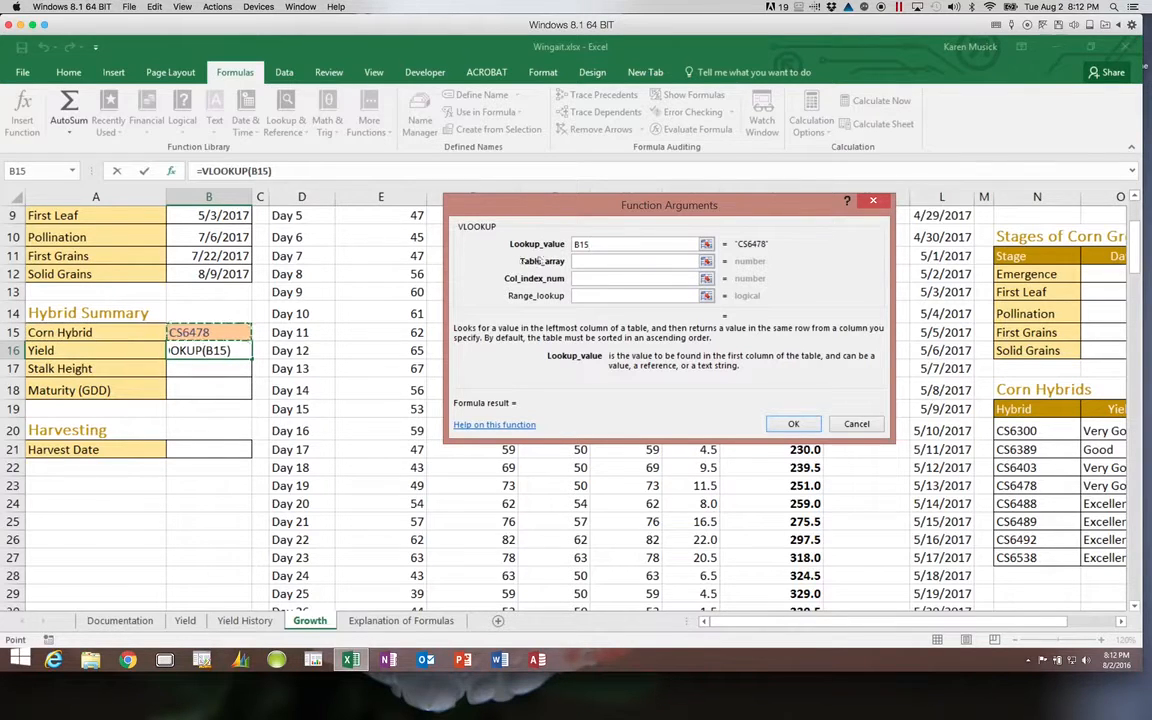
left_click(576, 244)
type("$")
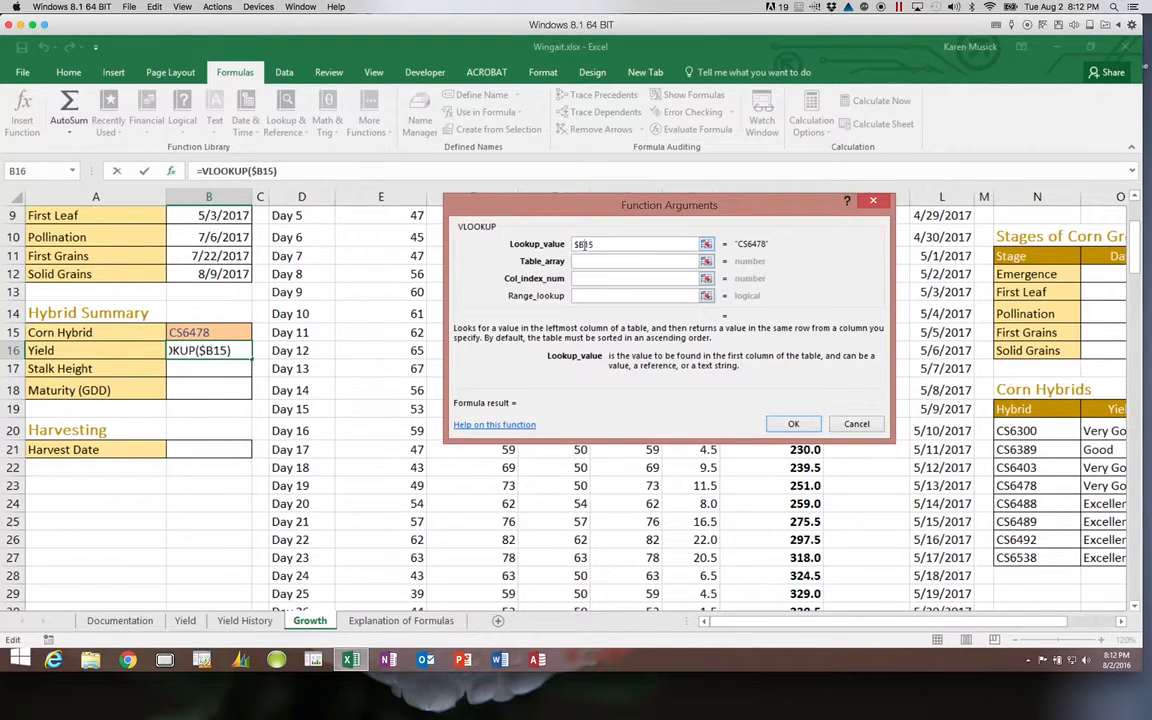
key("Right")
type("$")
Set the VLOOKUP's table array to the Corn Hybrids data in N20:Q27, without the header row.
left_click(595, 261)
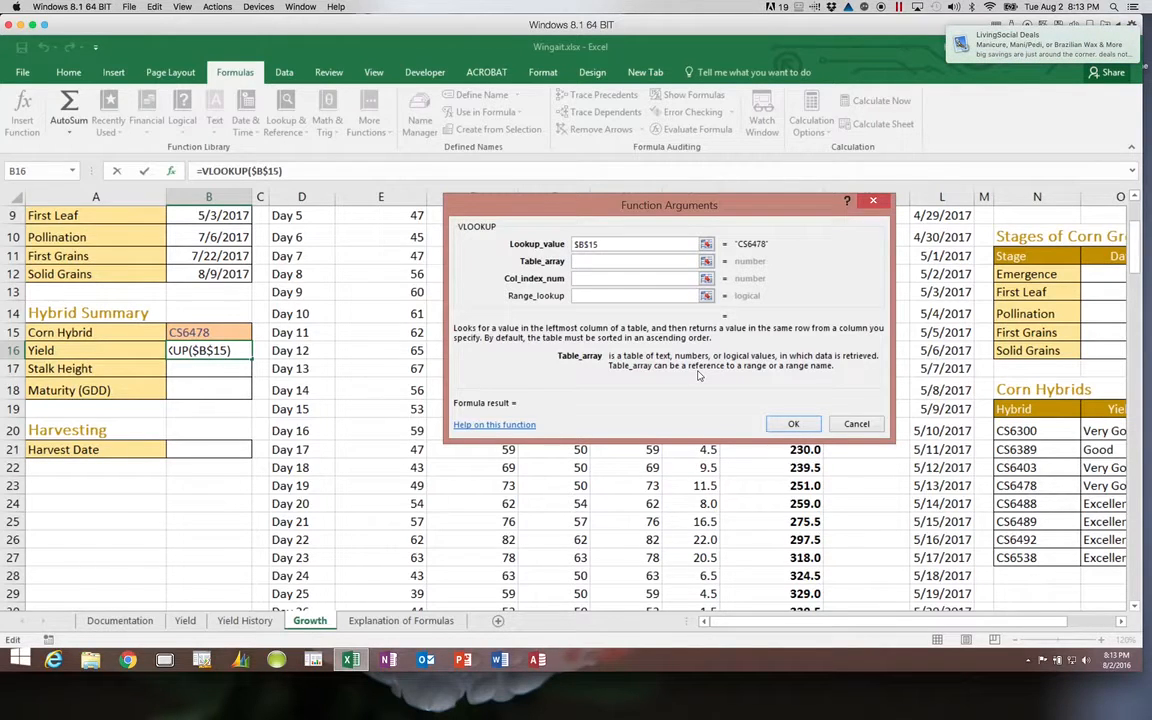
left_click(1028, 431)
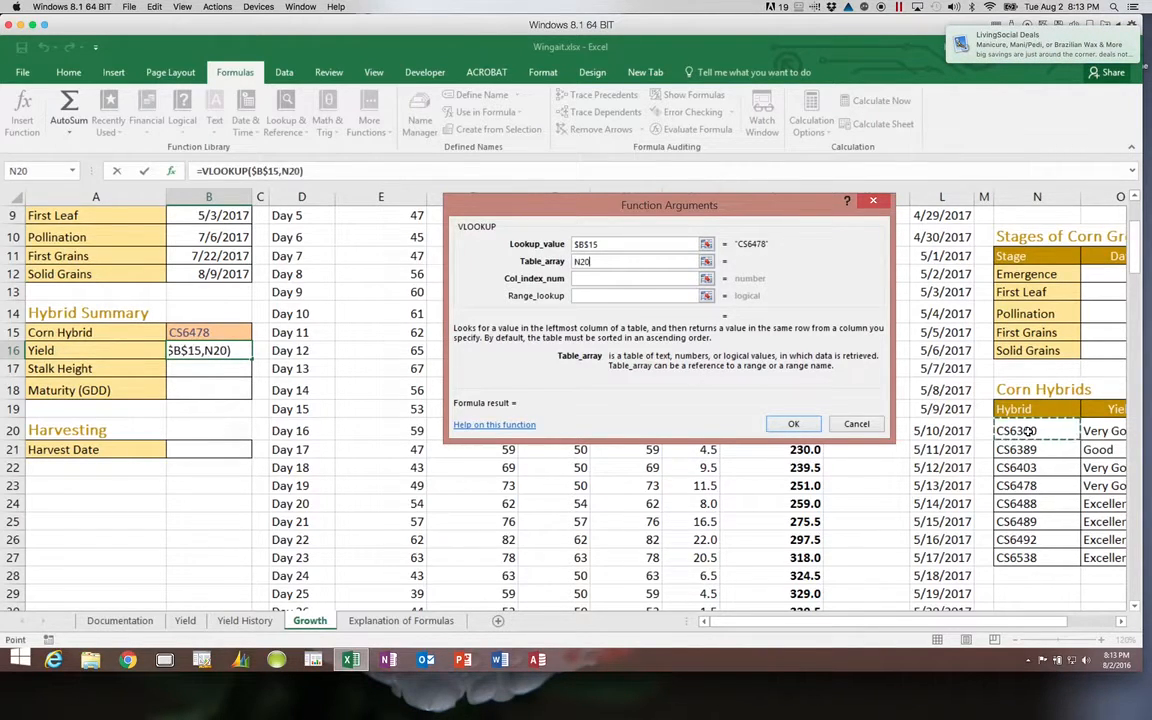
left_click(1118, 621)
left_click(1118, 621)
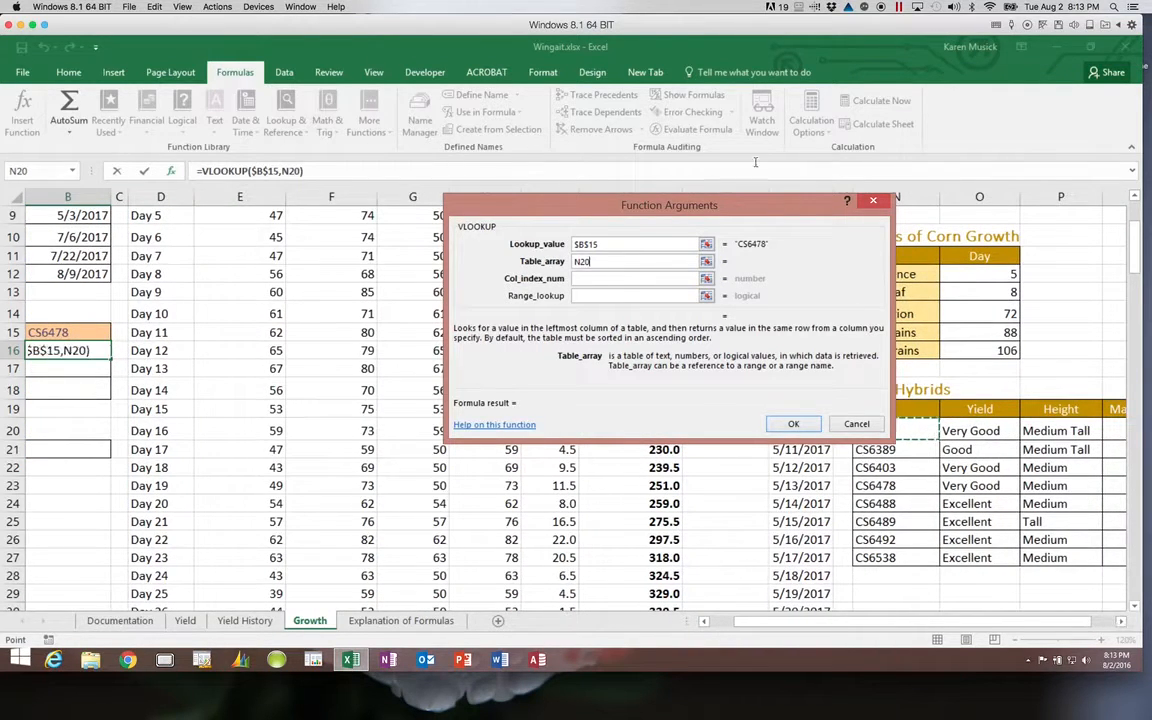
left_click_drag(748, 212, 543, 212)
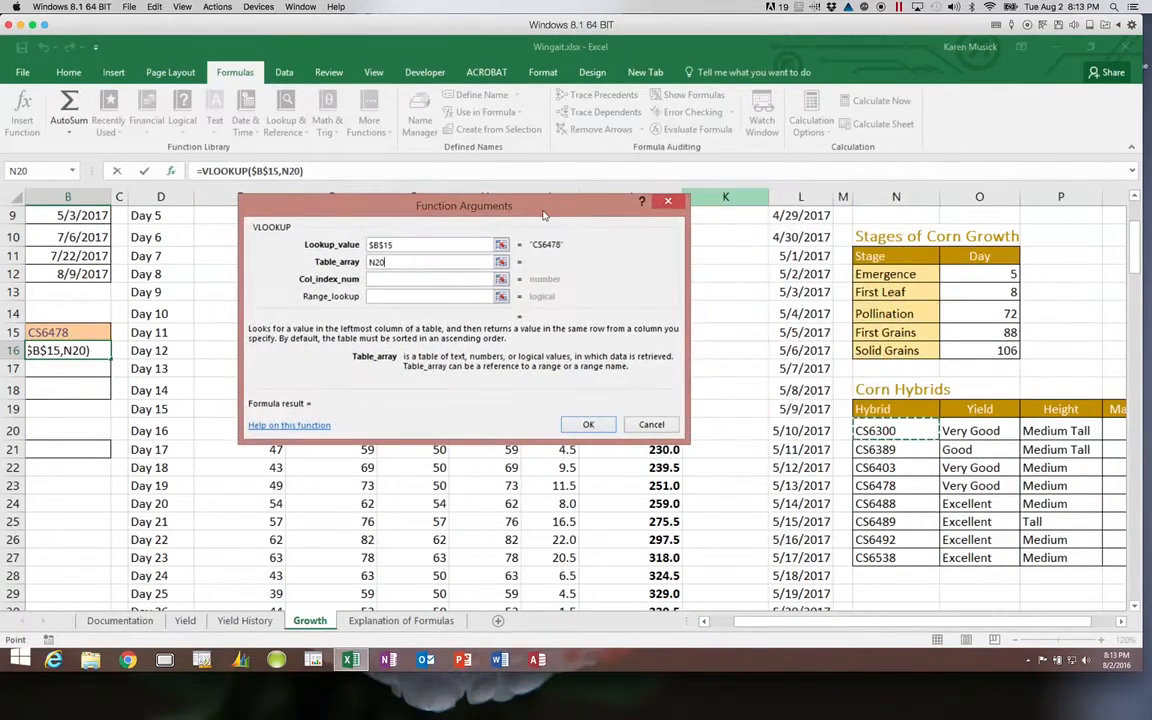
left_click(1118, 621)
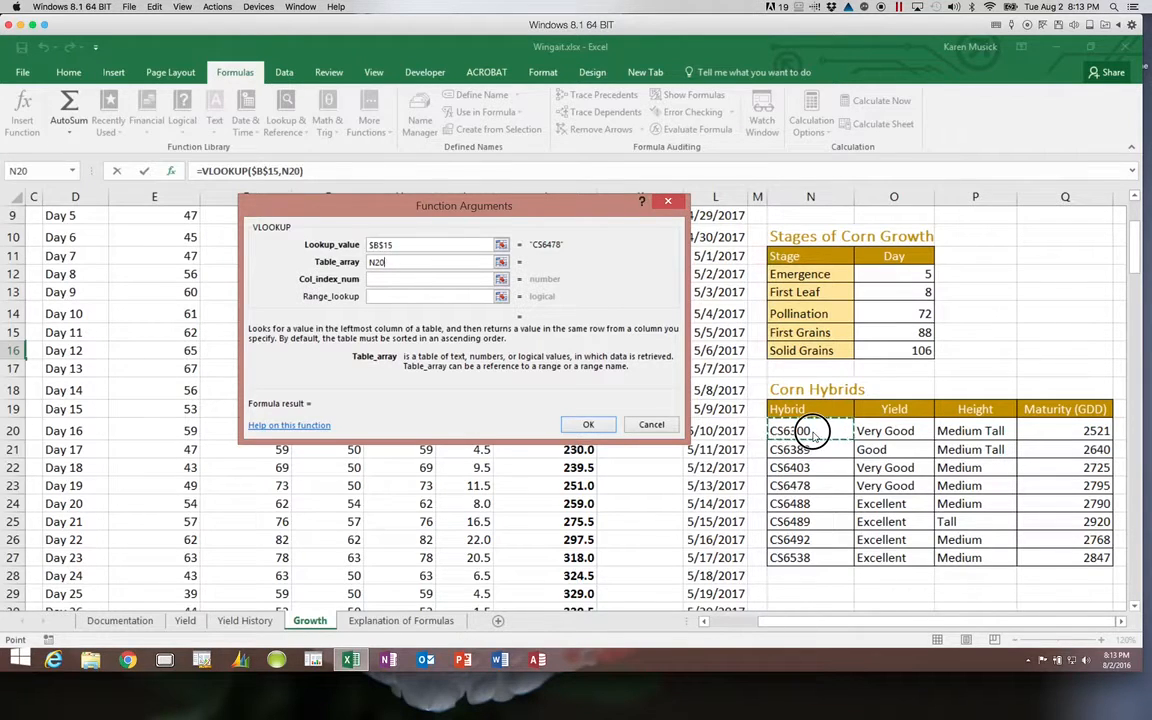
left_click_drag(812, 432, 1052, 556)
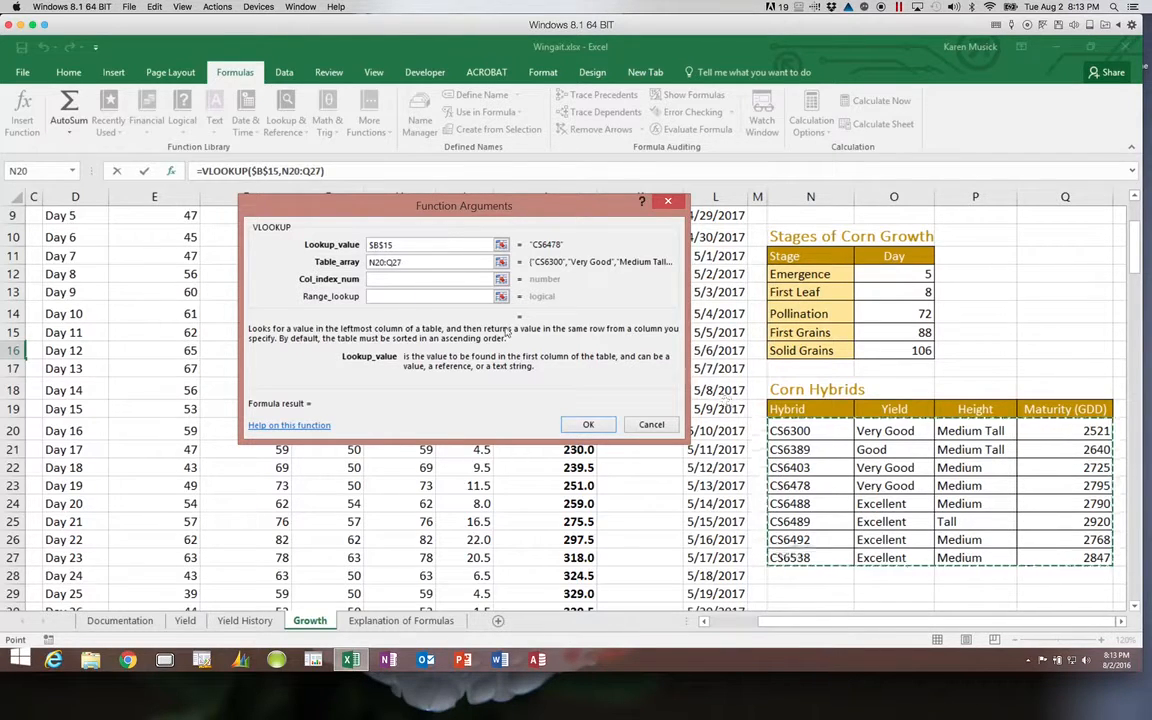
Make the table array reference absolute as $N$20:$Q$27.
left_click(371, 261)
type("$")
left_click(381, 261)
type("$")
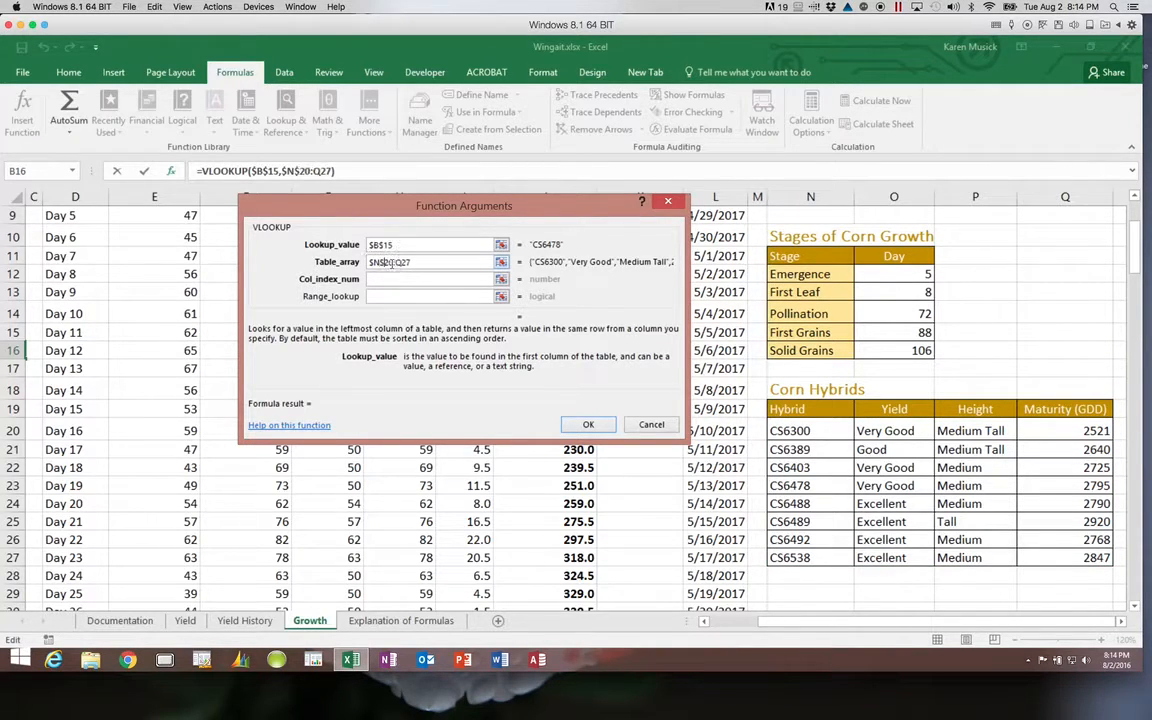
left_click(399, 262)
type("$")
left_click(409, 262)
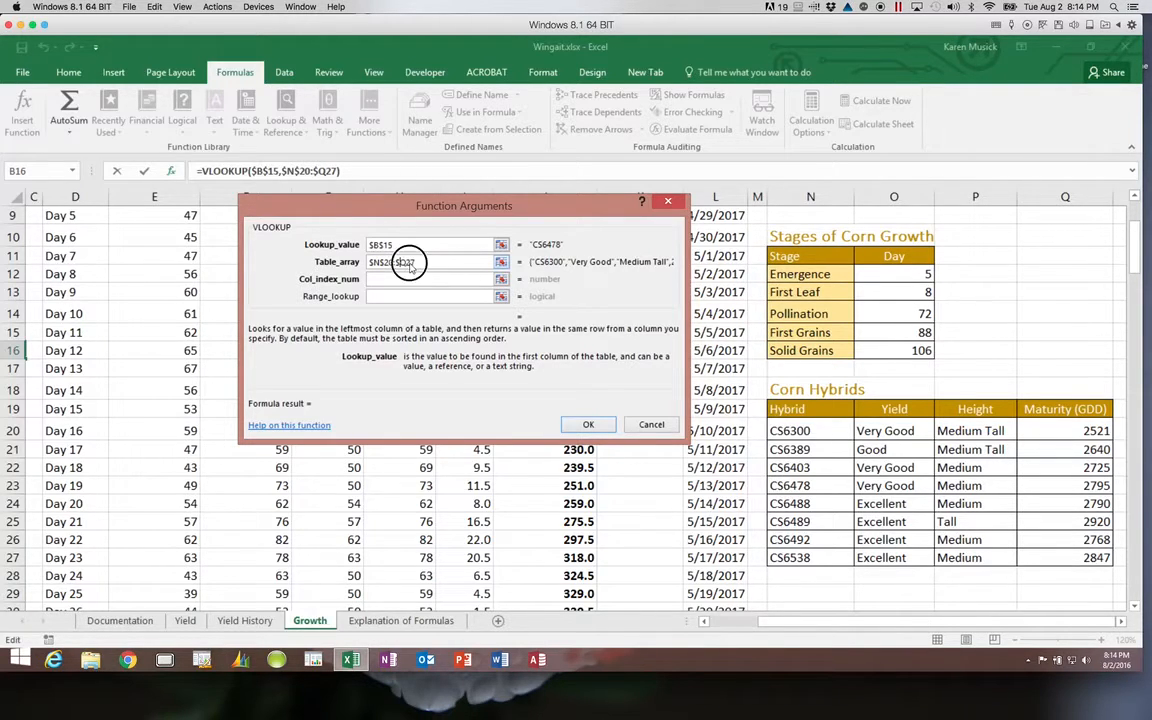
type("$")
Complete the Yield VLOOKUP with column index 2 and range lookup false for an exact match.
left_click(417, 280)
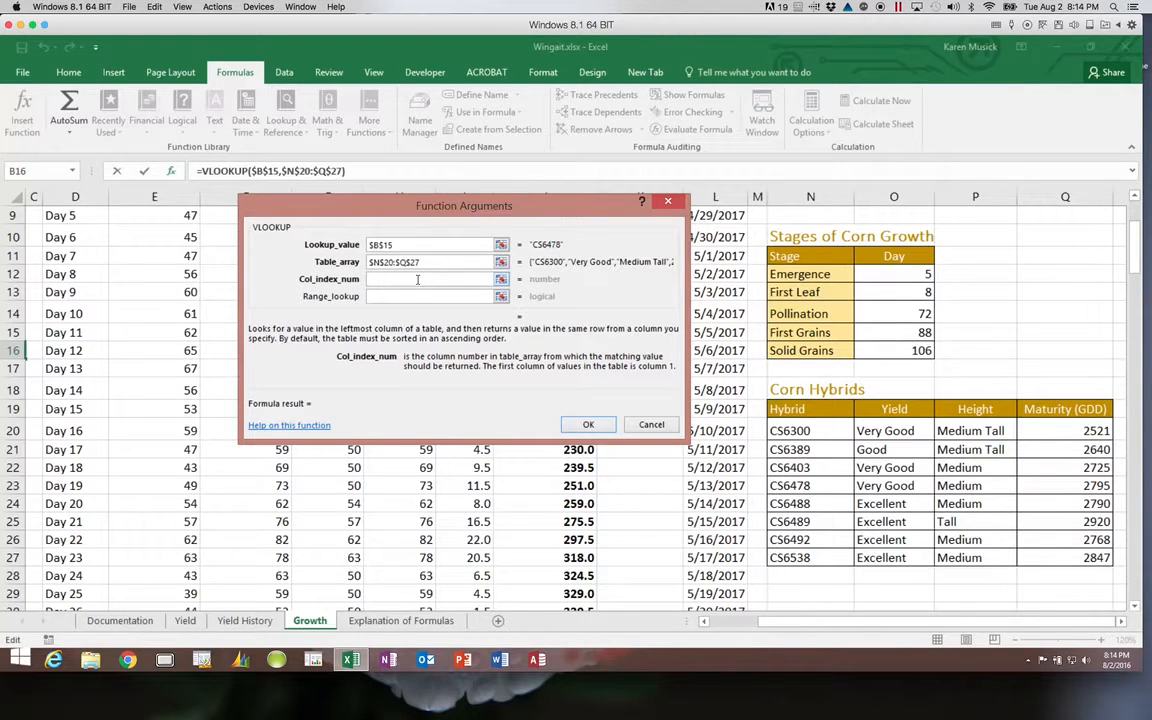
left_click(418, 280)
type("2")
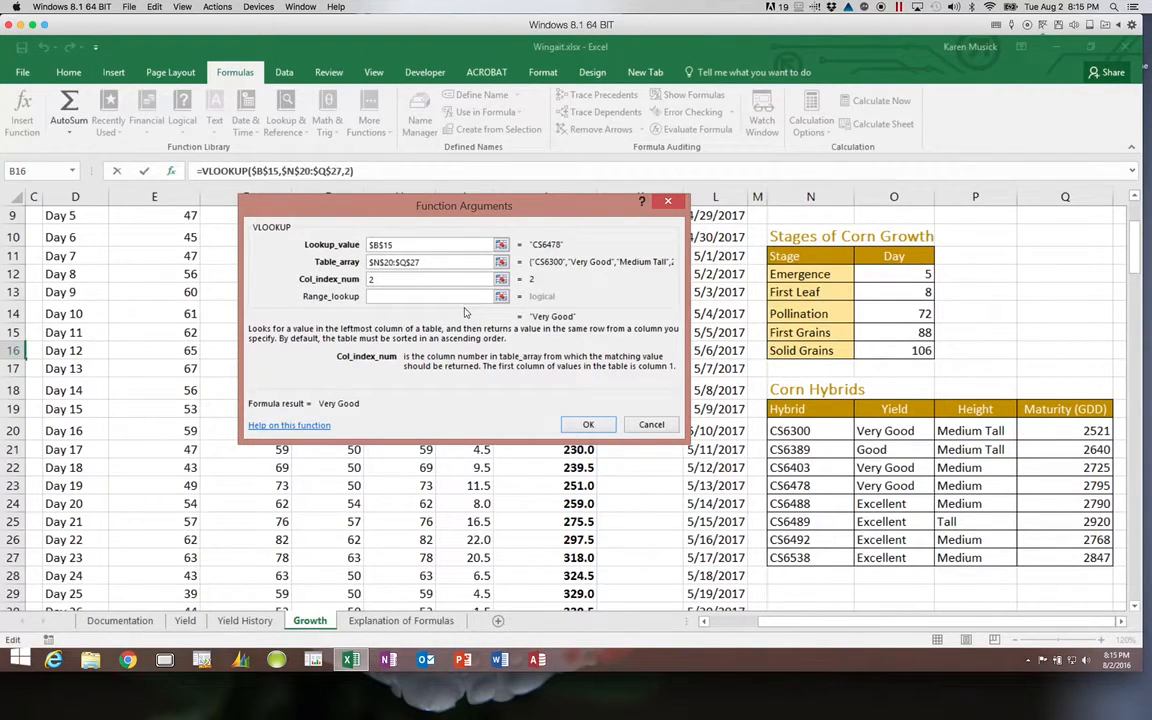
left_click(399, 297)
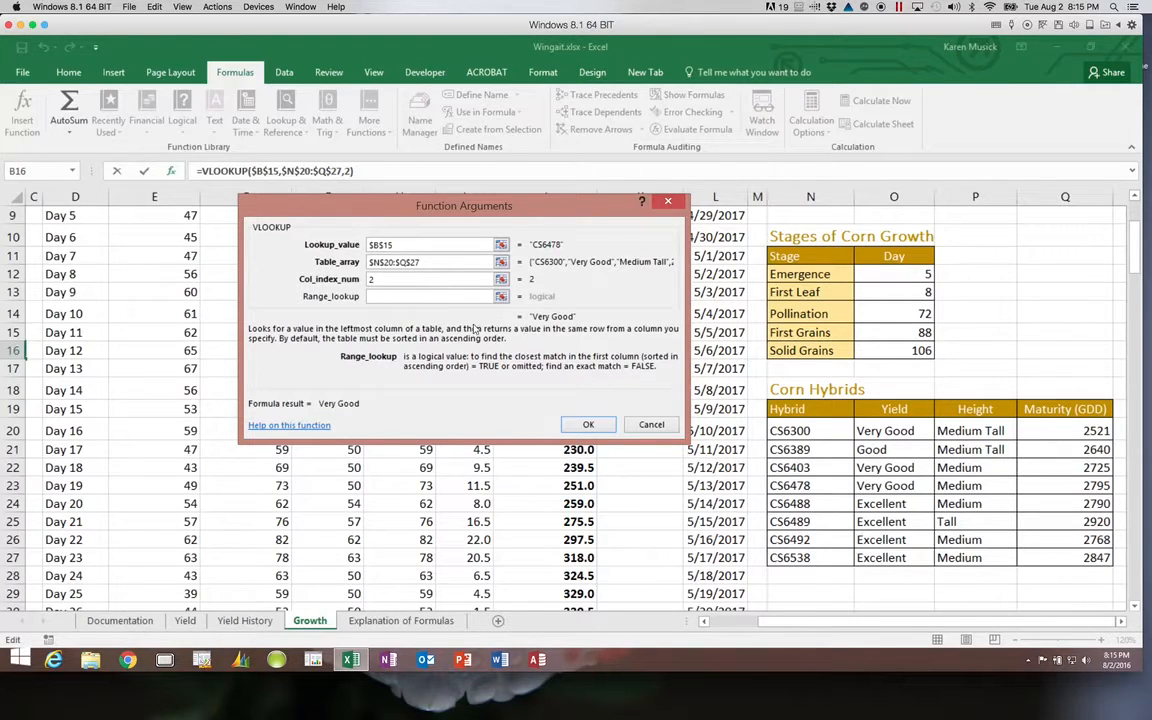
type("false")
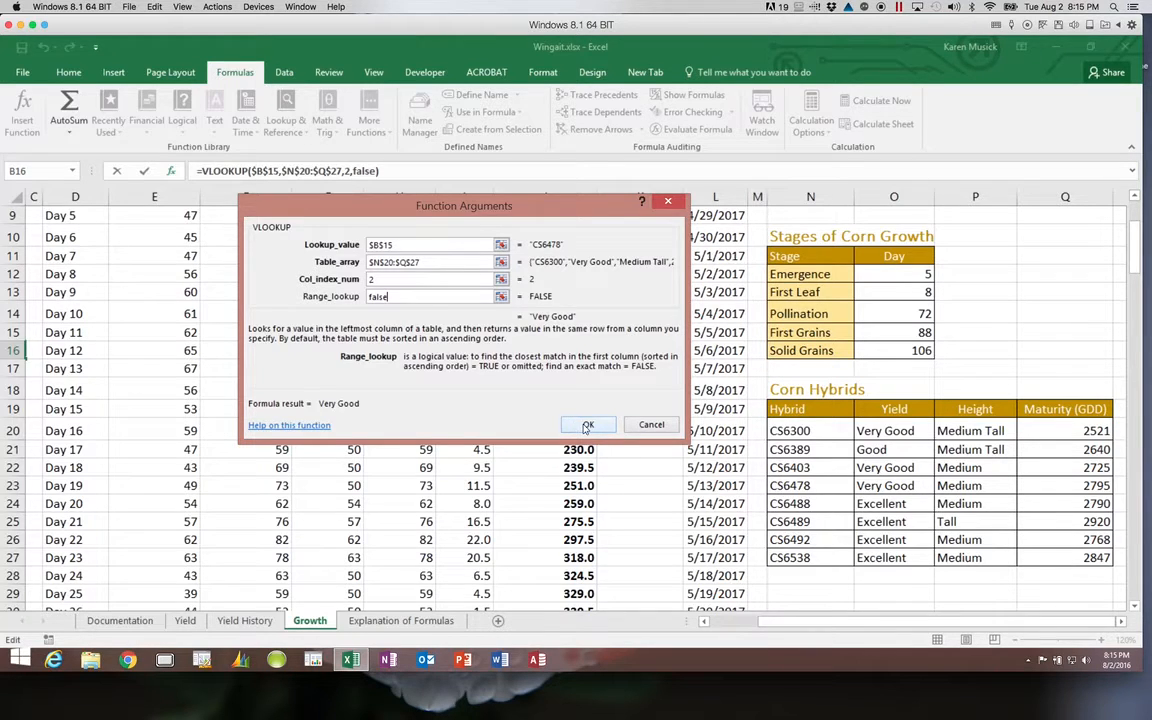
left_click(588, 424)
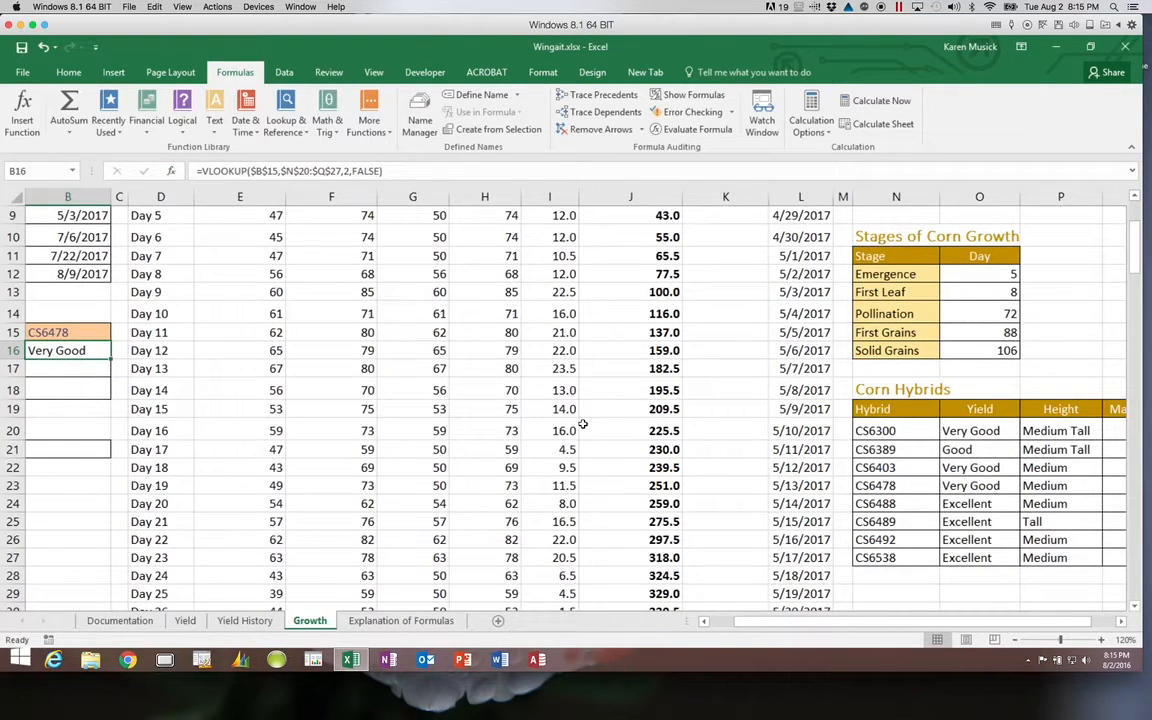
Copy the Yield VLOOKUP formula from B16 down to the Stalk Height and Maturity (GDD) cells, B17:B18.
left_click(73, 351)
left_click(704, 621)
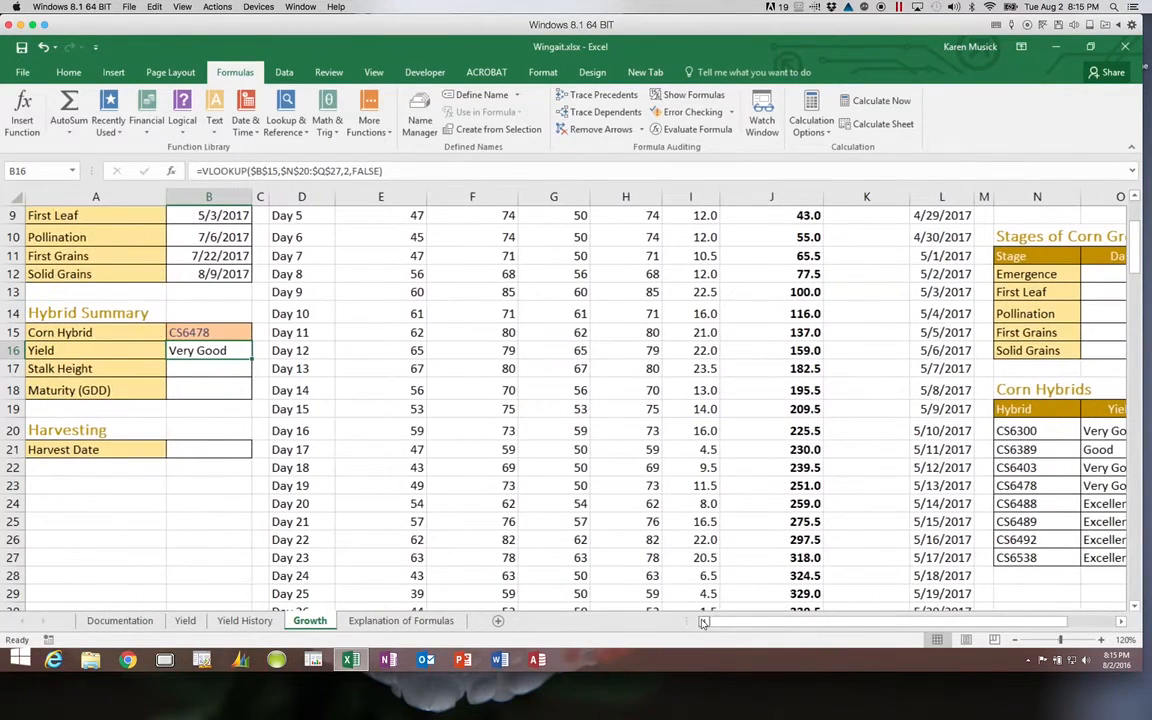
left_click(240, 373)
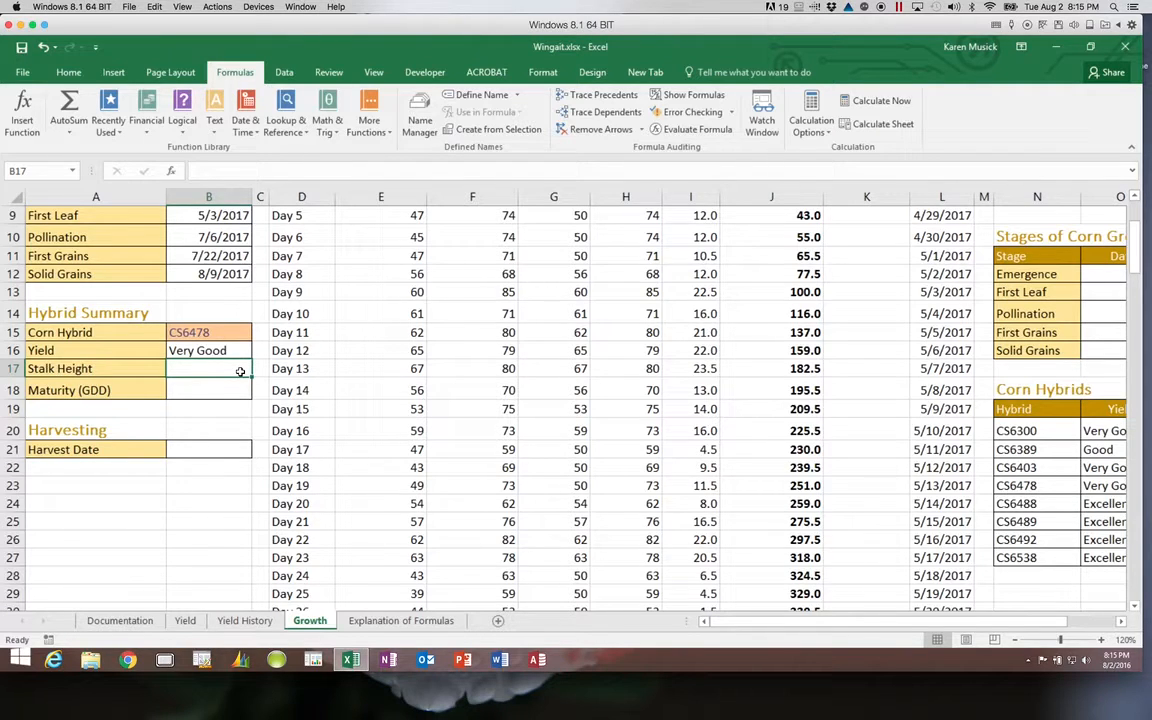
left_click(236, 352)
left_click_drag(250, 358, 248, 392)
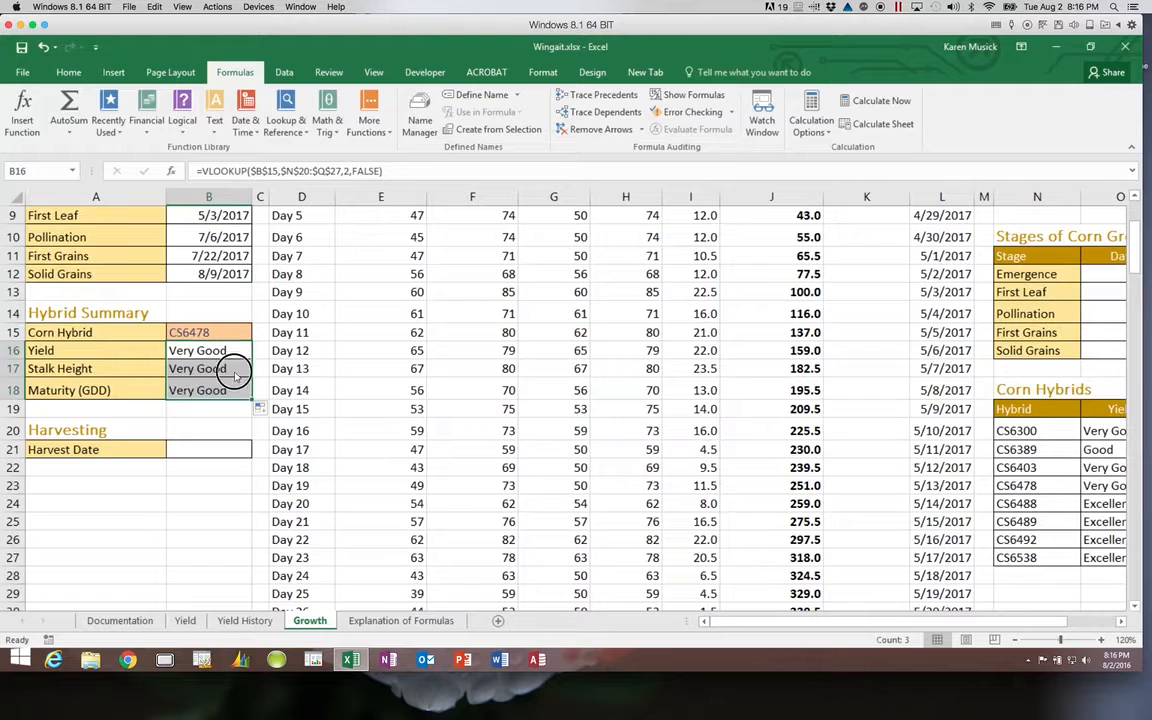
Set the column index number of the Stalk Height VLOOKUP in B17 to 3, the Height column.
left_click(236, 370)
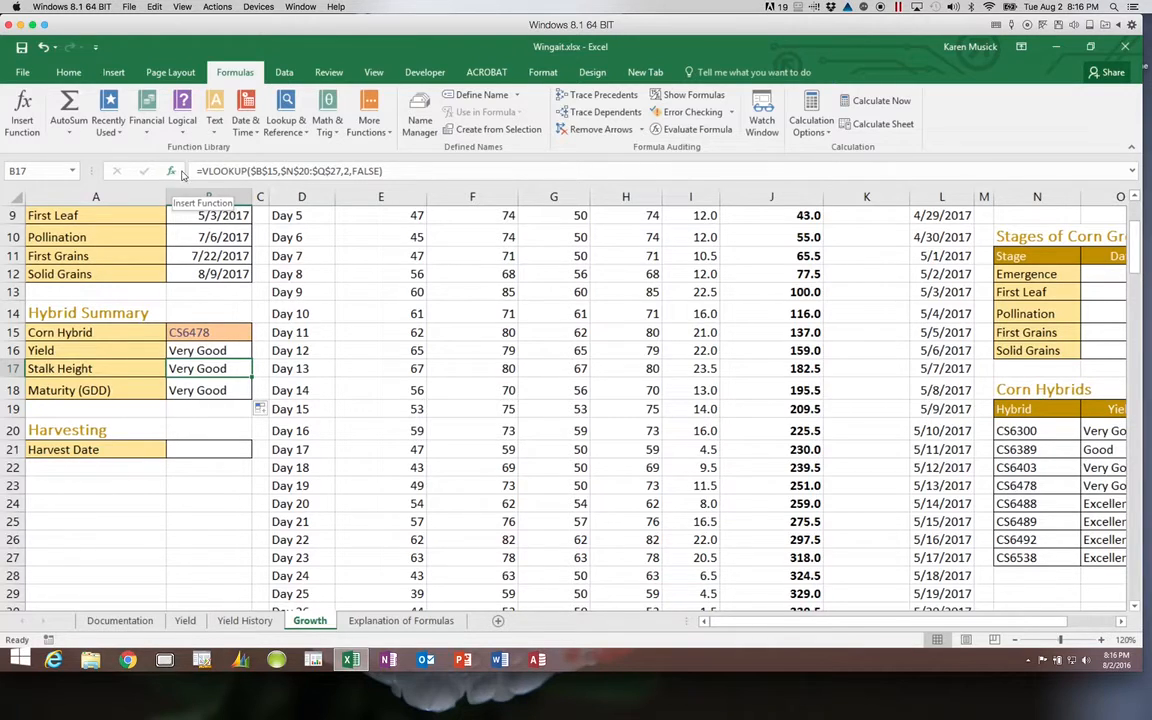
left_click(173, 174)
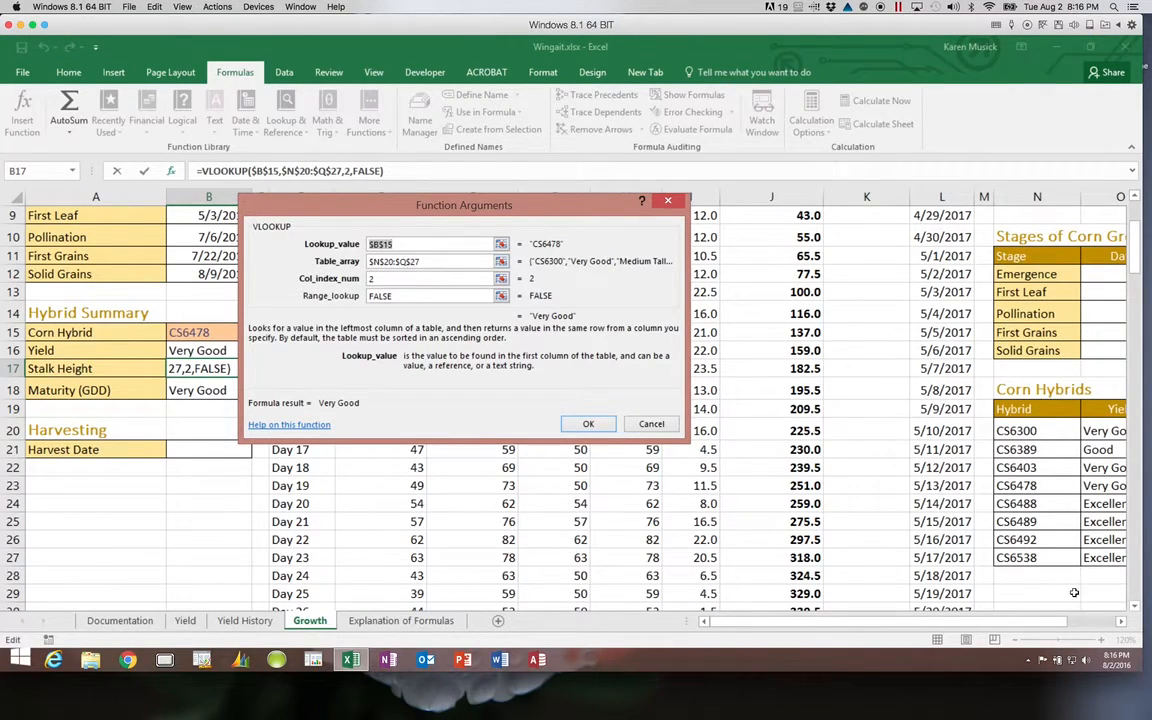
left_click(1120, 621)
left_click(1120, 621)
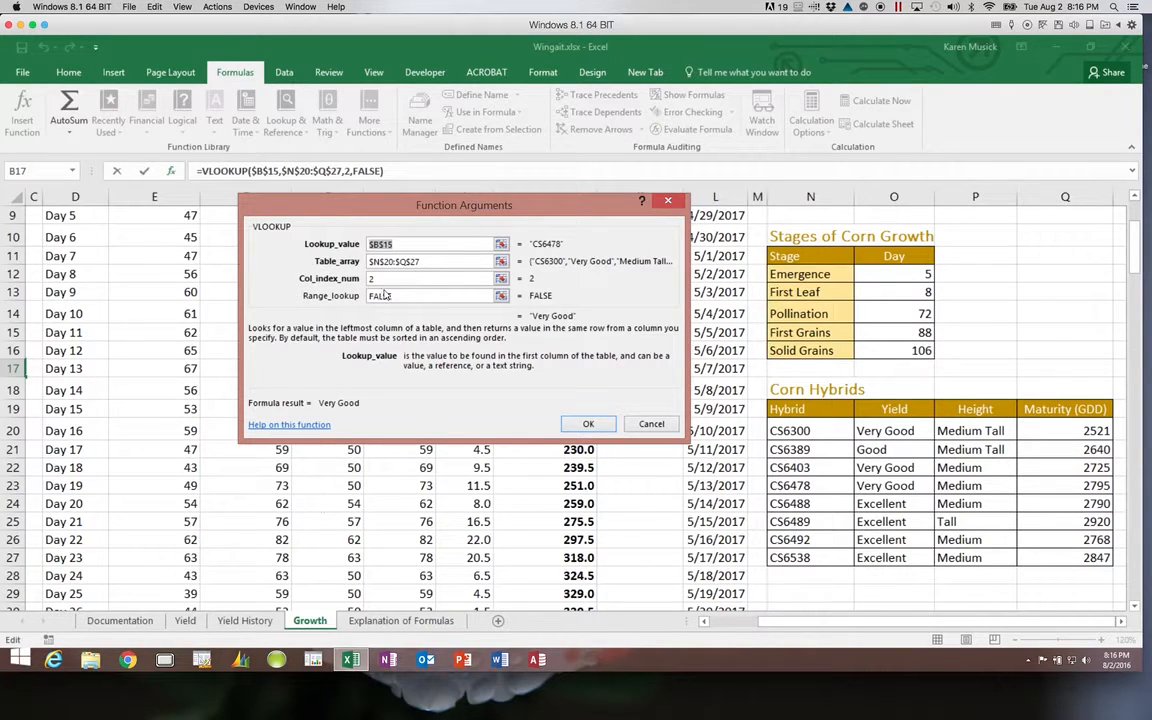
left_click(381, 279)
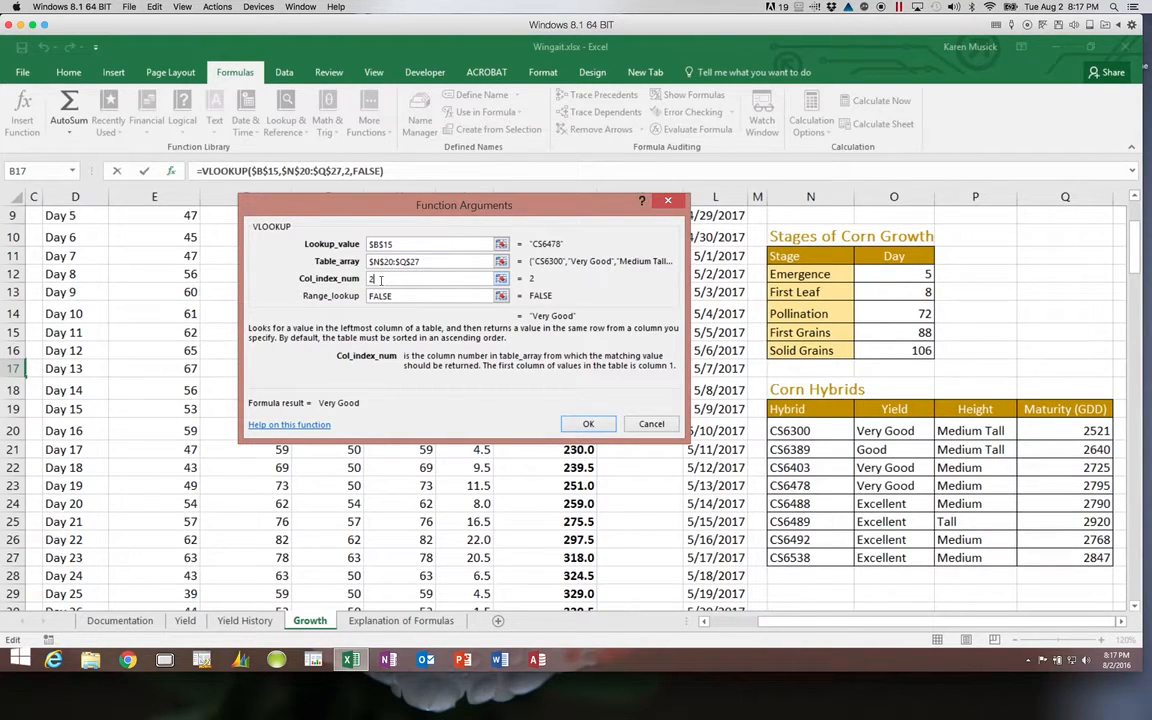
double_click(381, 279)
left_click(356, 283)
type("3")
key("Return")
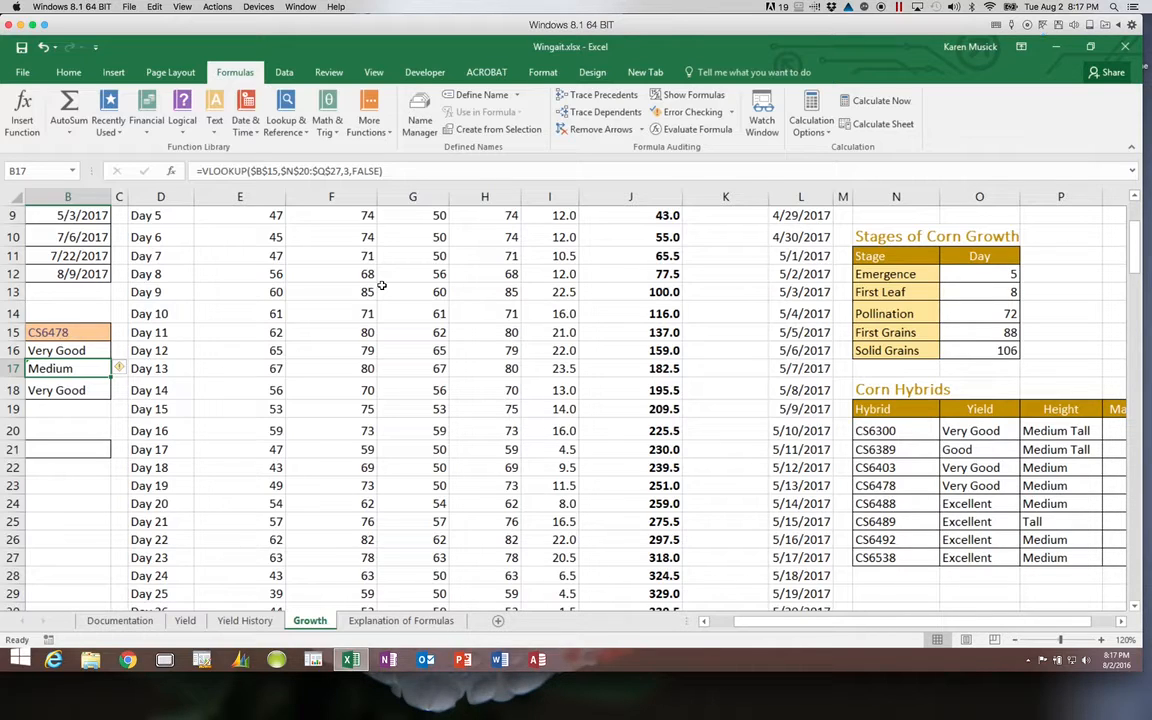
Set the column index number of the Maturity (GDD) VLOOKUP in B18 to 4.
left_click(70, 390)
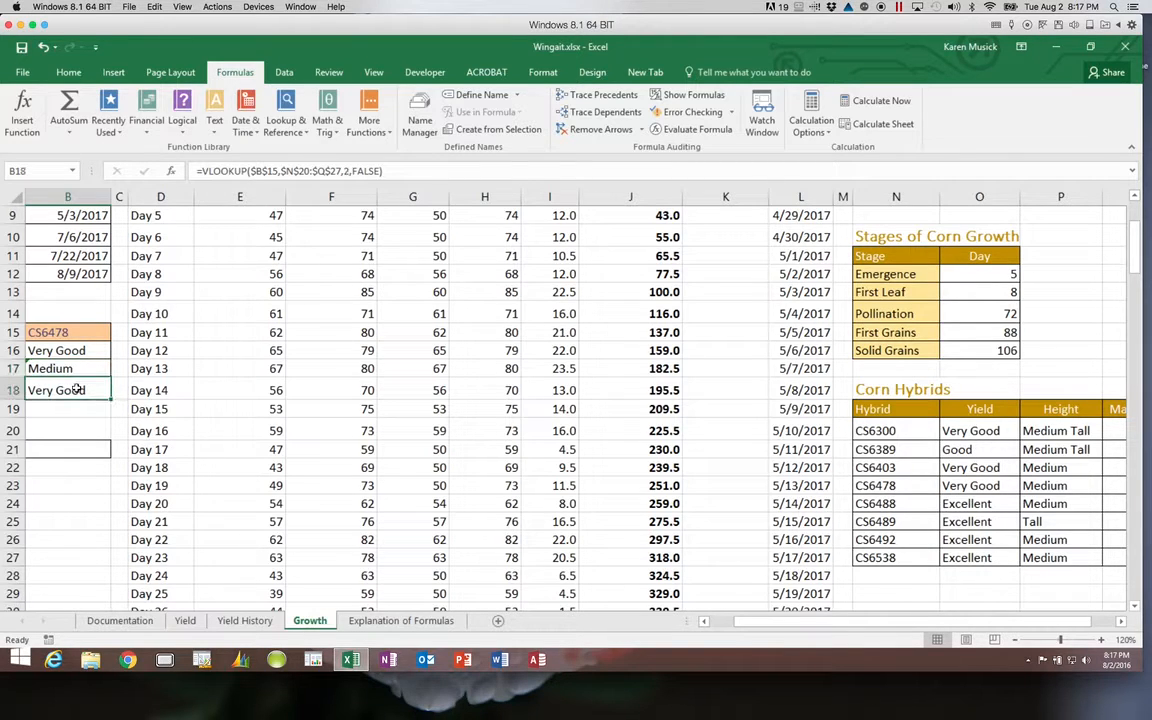
left_click(704, 622)
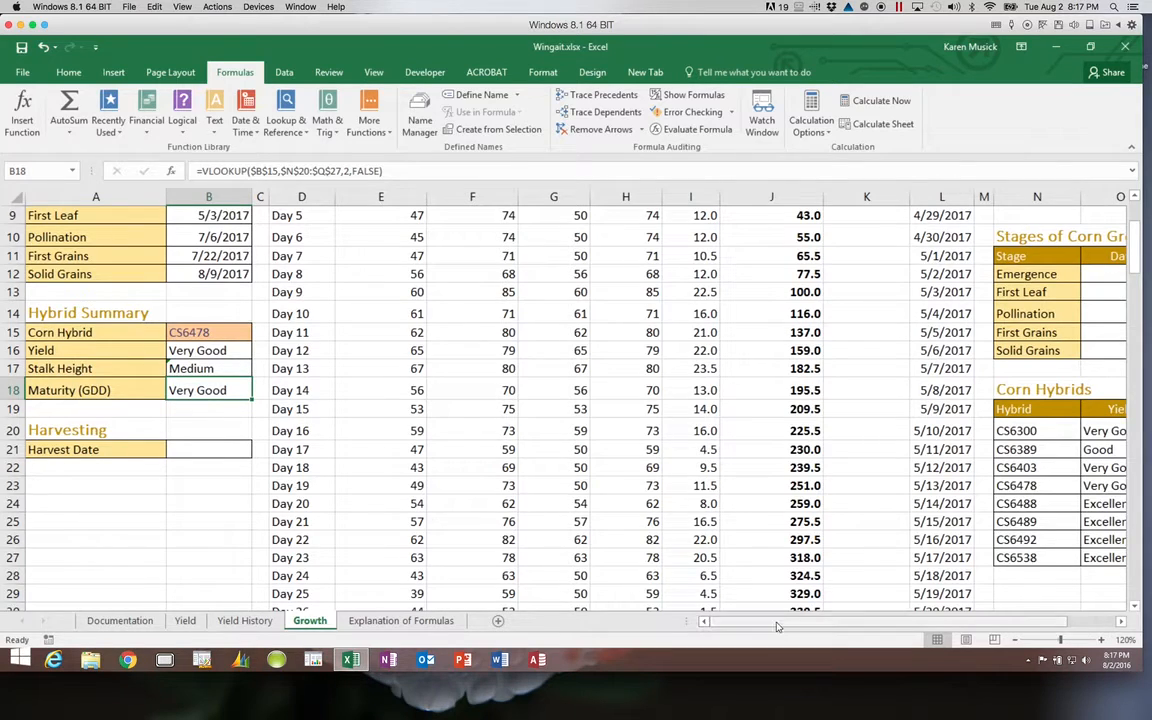
left_click_drag(714, 622, 860, 622)
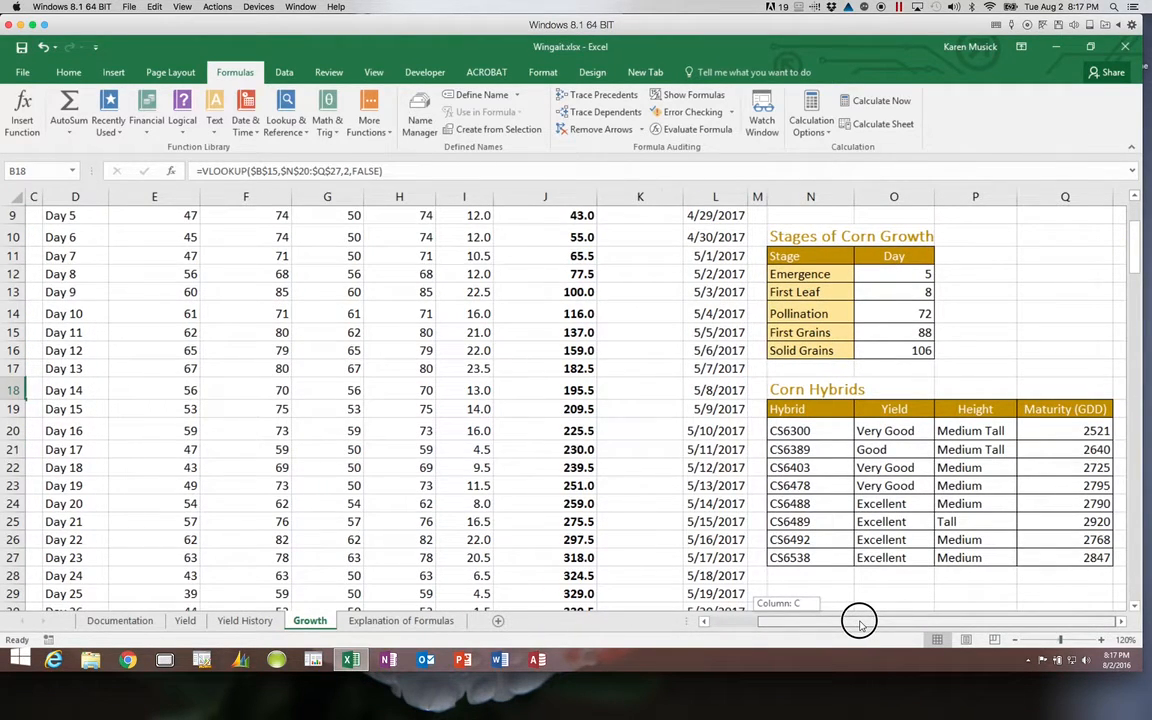
left_click_drag(860, 623, 750, 622)
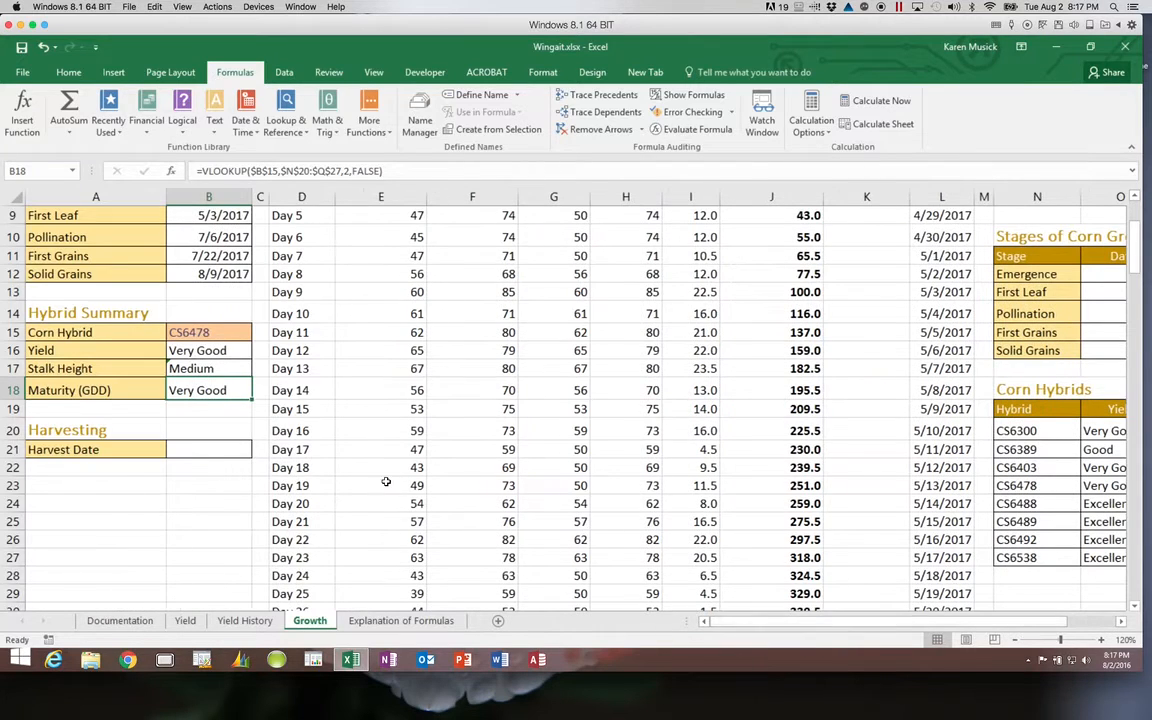
left_click(172, 172)
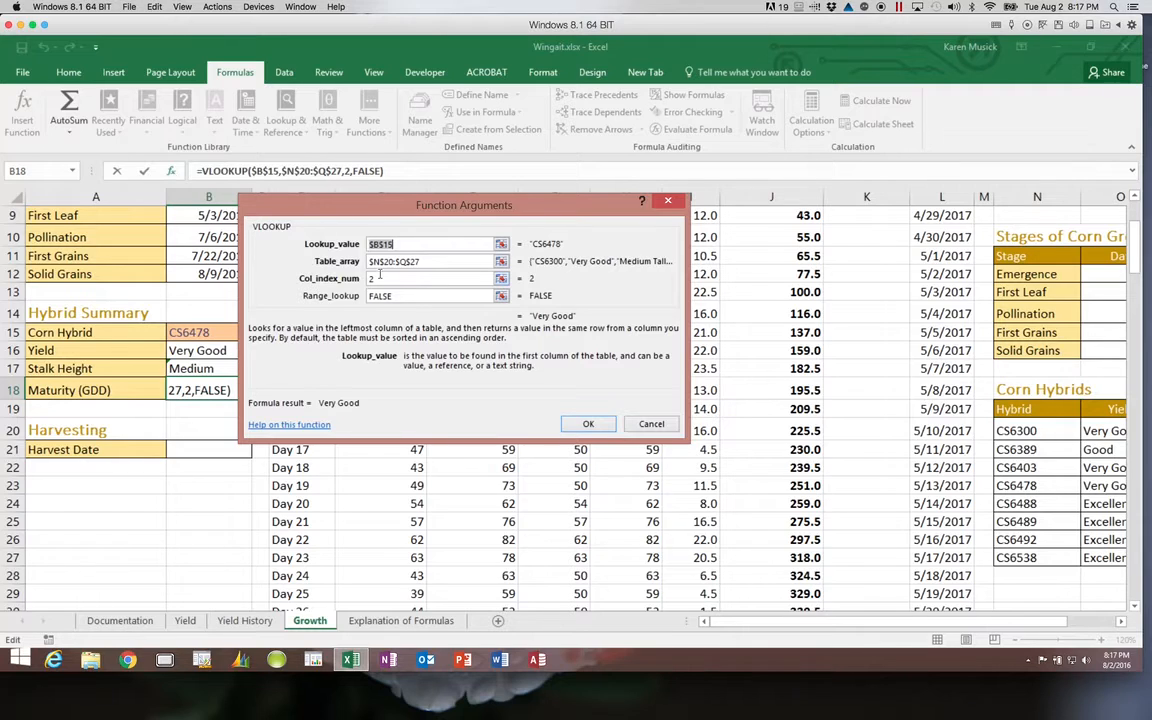
left_click(379, 281)
left_click_drag(379, 277, 361, 280)
type("4")
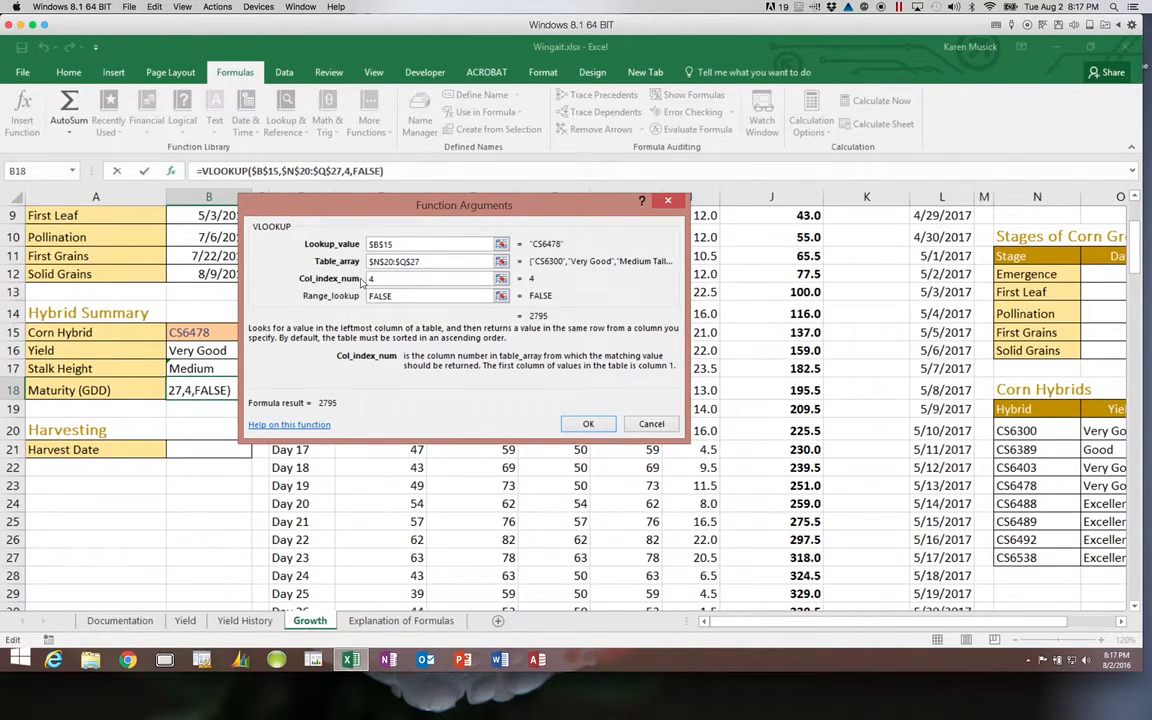
left_click(580, 423)
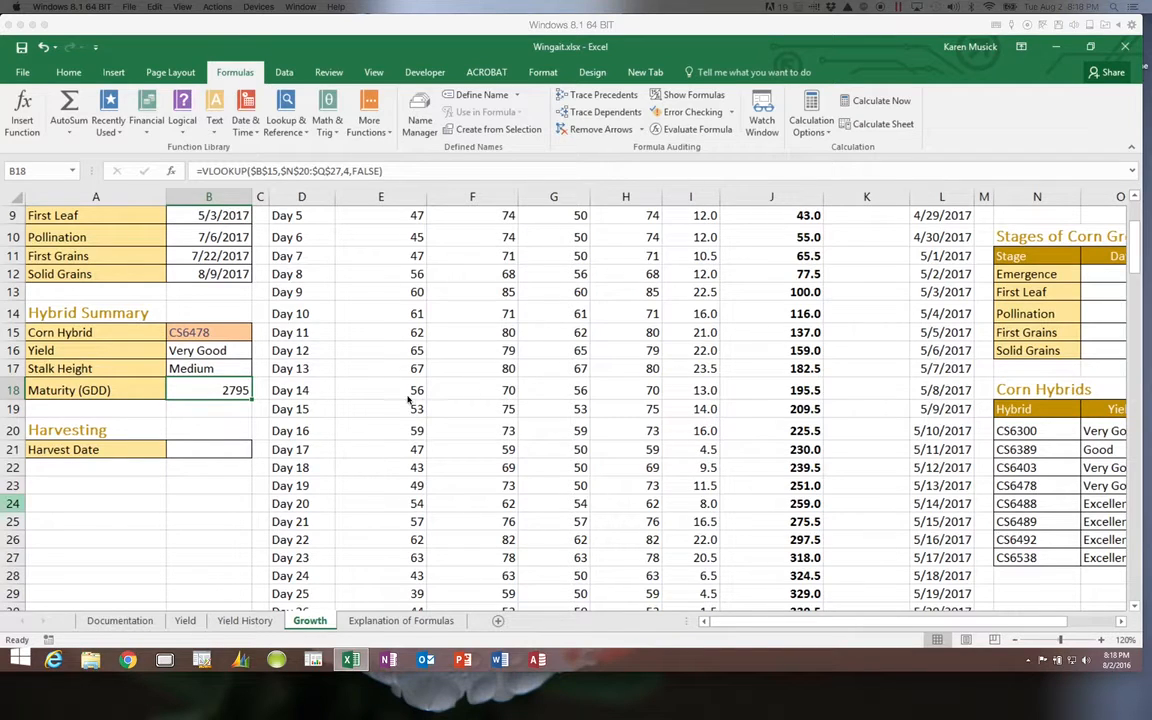
Review the function arguments of the Yield VLOOKUP in B16 without changing them.
left_click(200, 350)
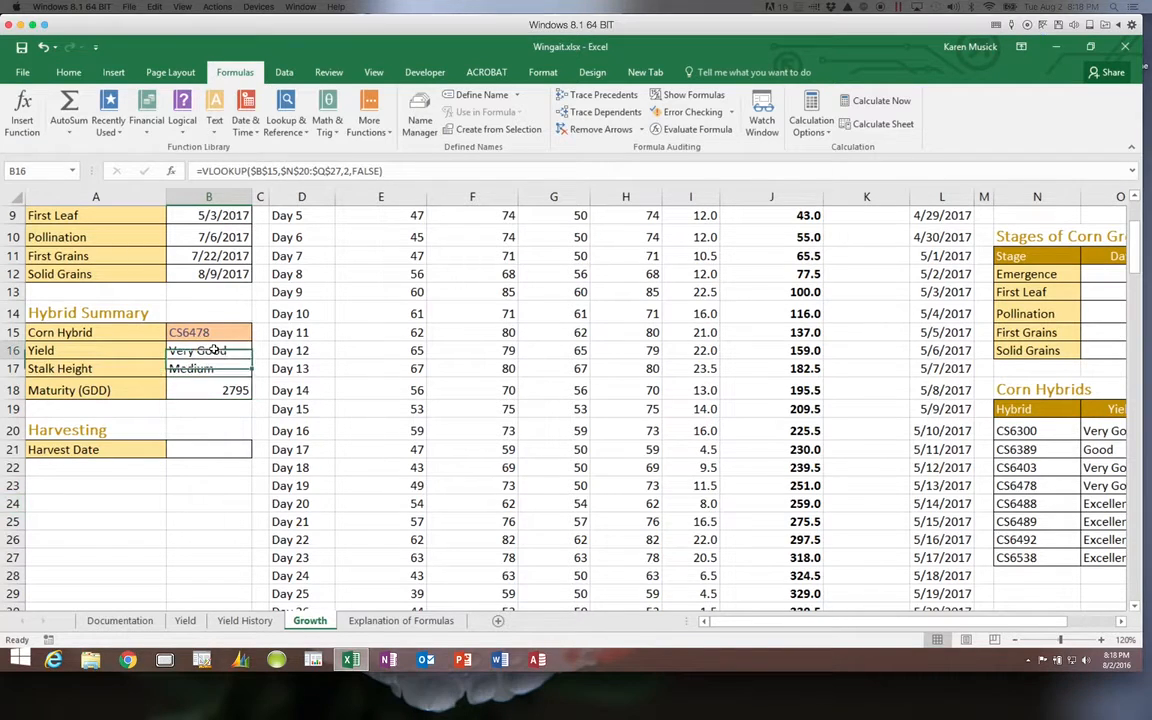
left_click(171, 171)
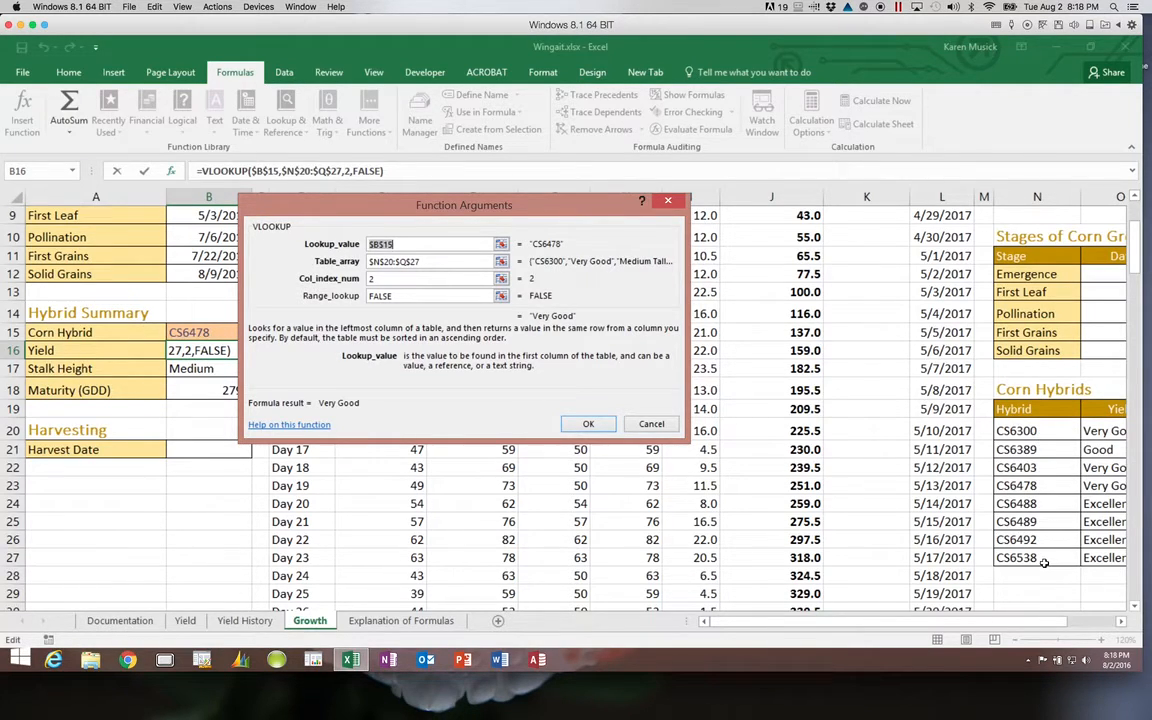
left_click(656, 427)
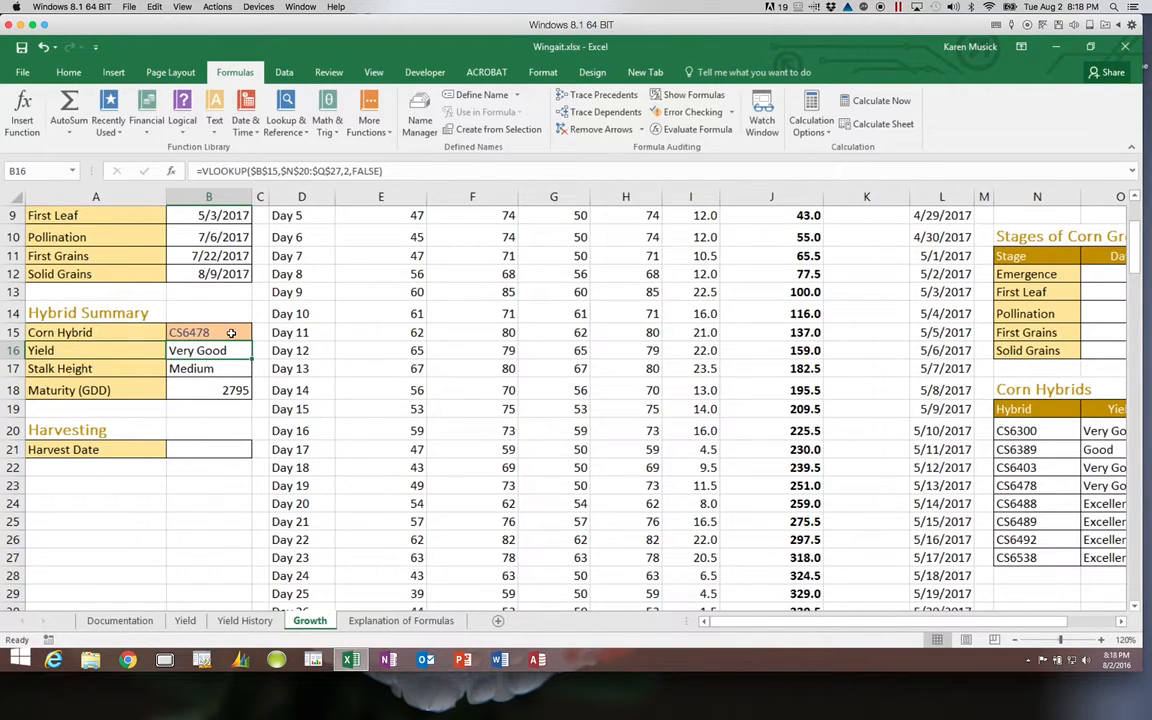
Test the lookups with the unlisted hybrid code x5 in Corn Hybrid cell B15, and undo the entry.
left_click(229, 333)
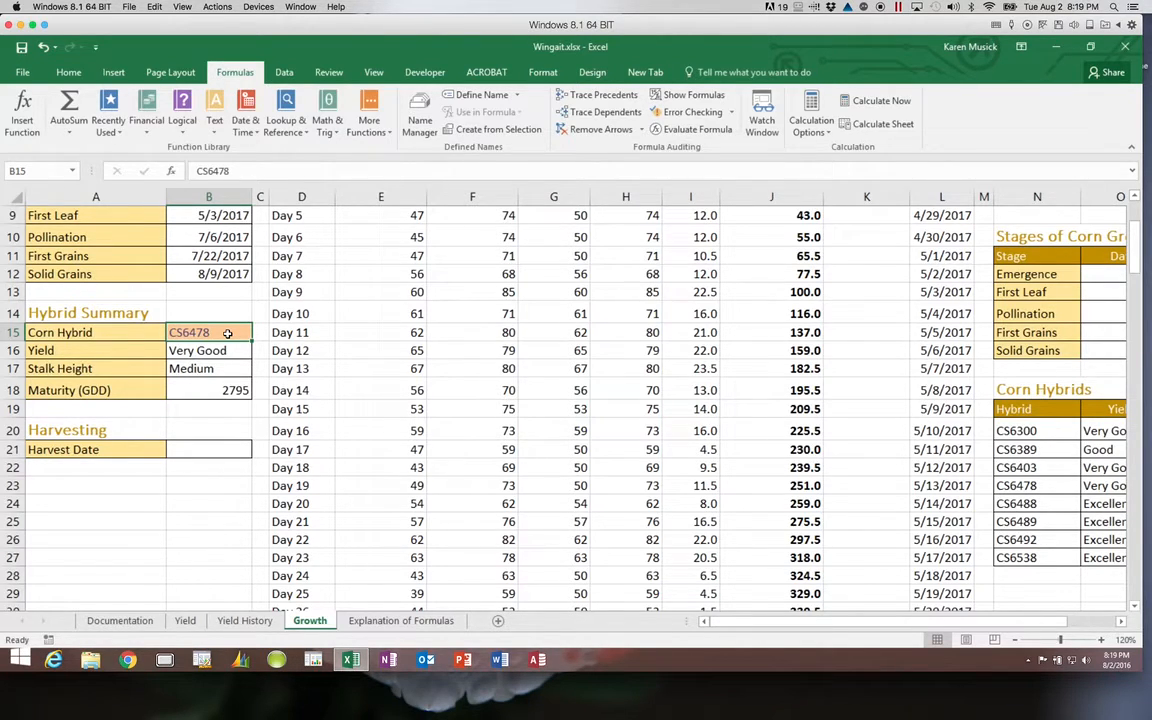
type("x")
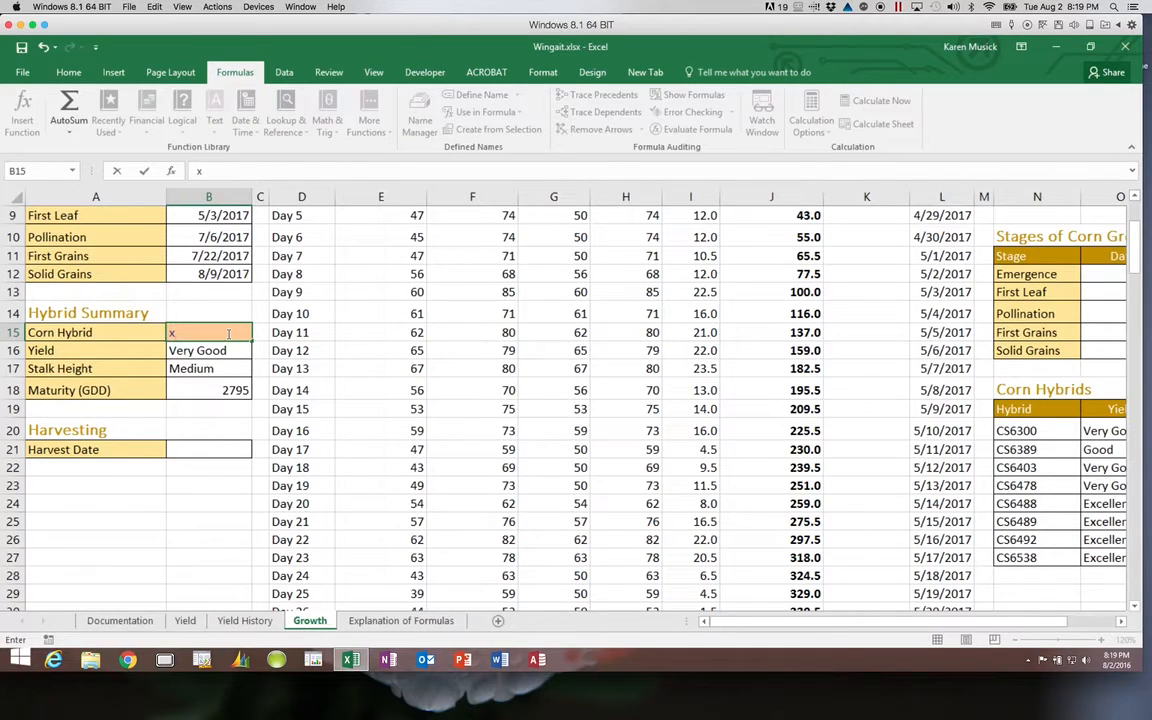
type("5")
key("Return")
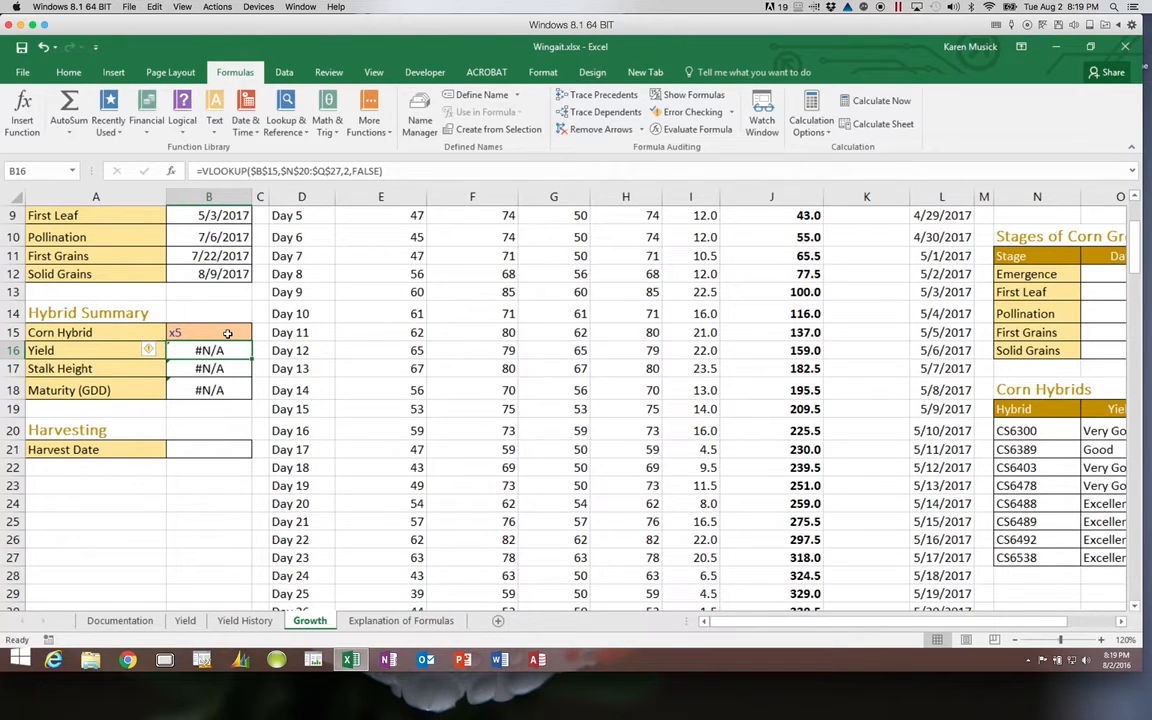
left_click(43, 48)
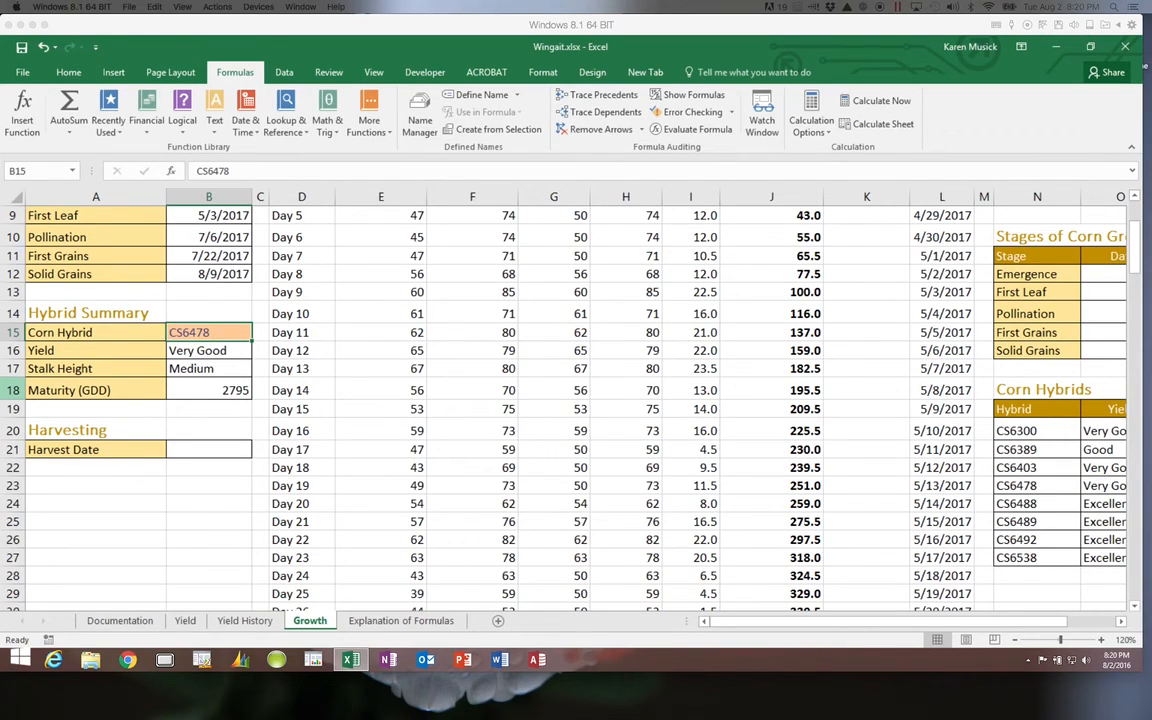
Save the Wingait.xlsx workbook.
left_click(20, 48)
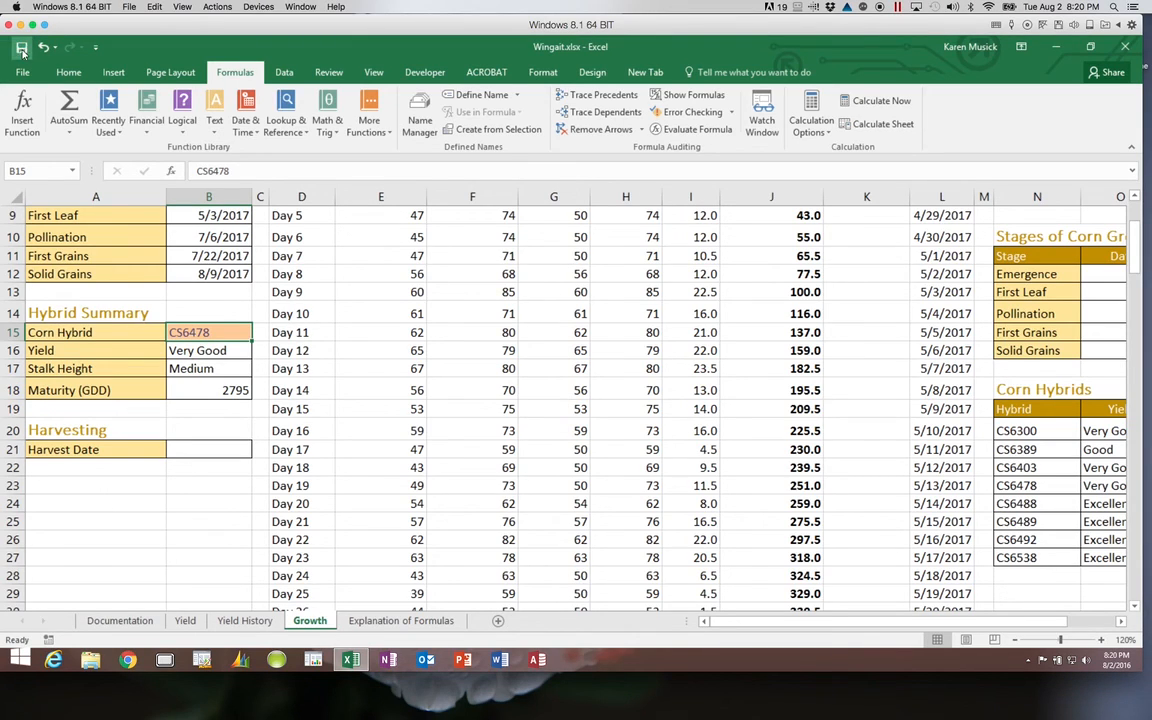